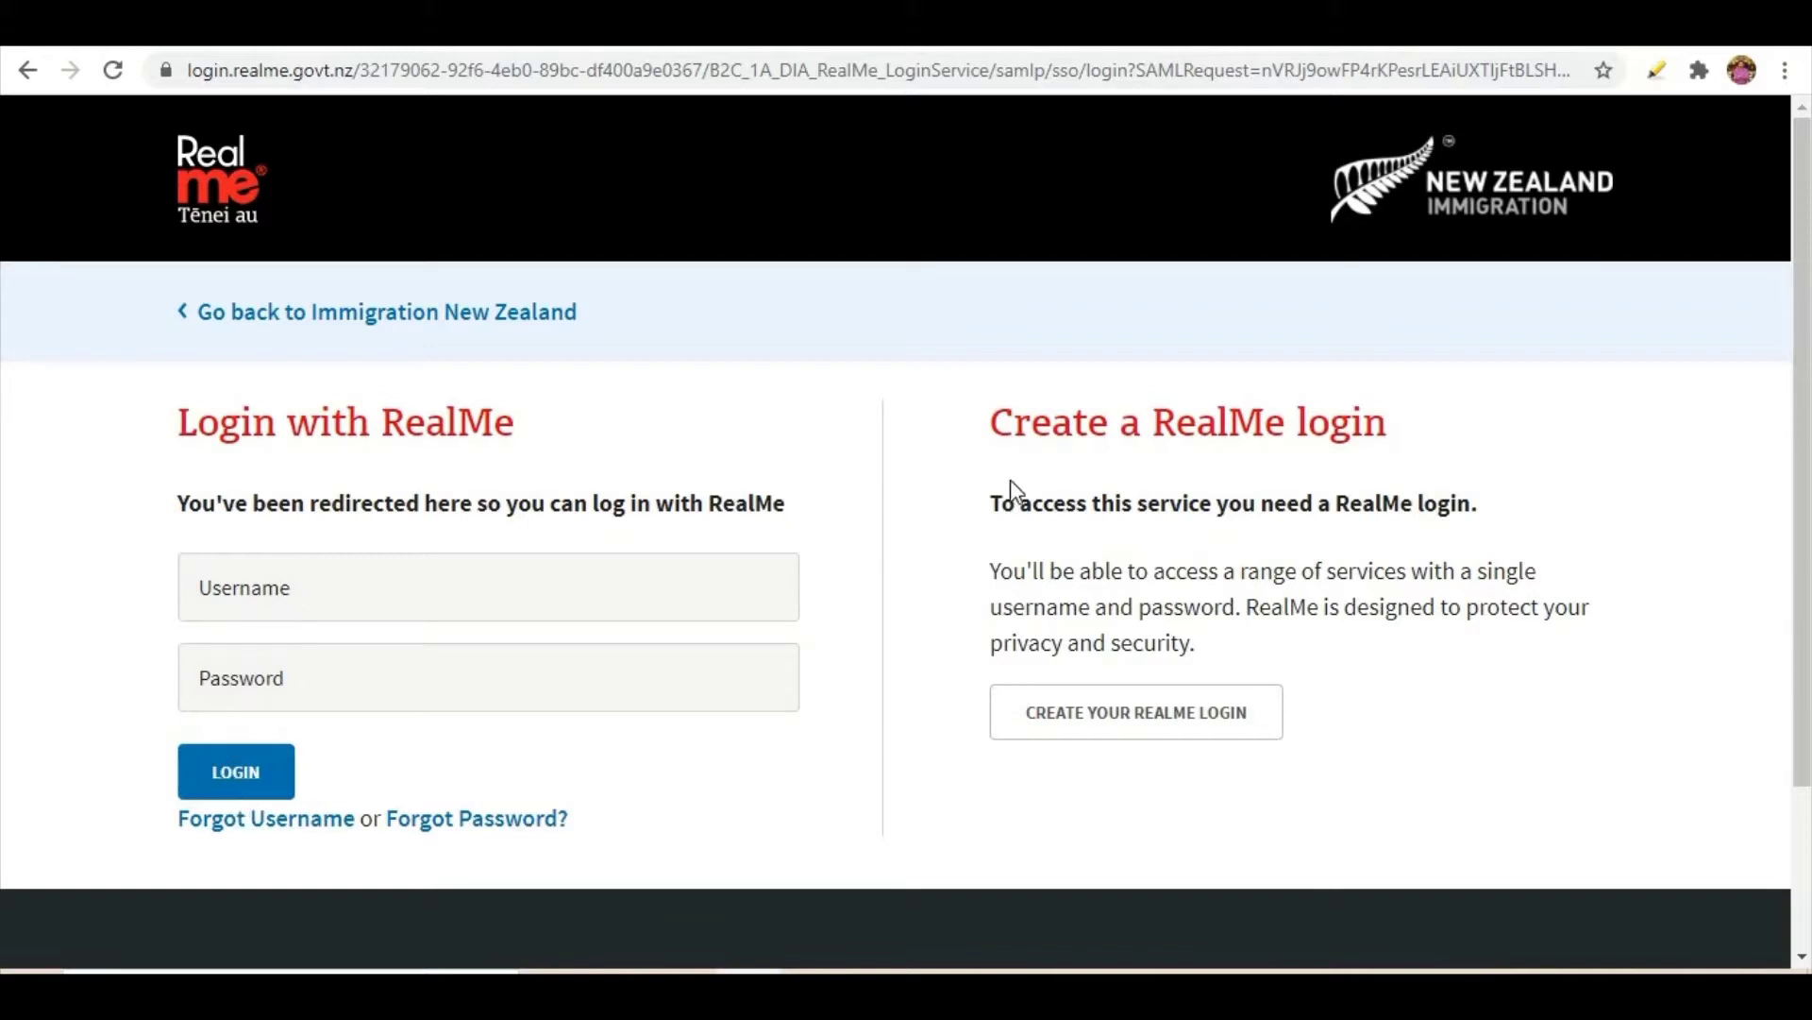
- Start creating a new RealMe login to bring up the account set-up form
click(1105, 719)
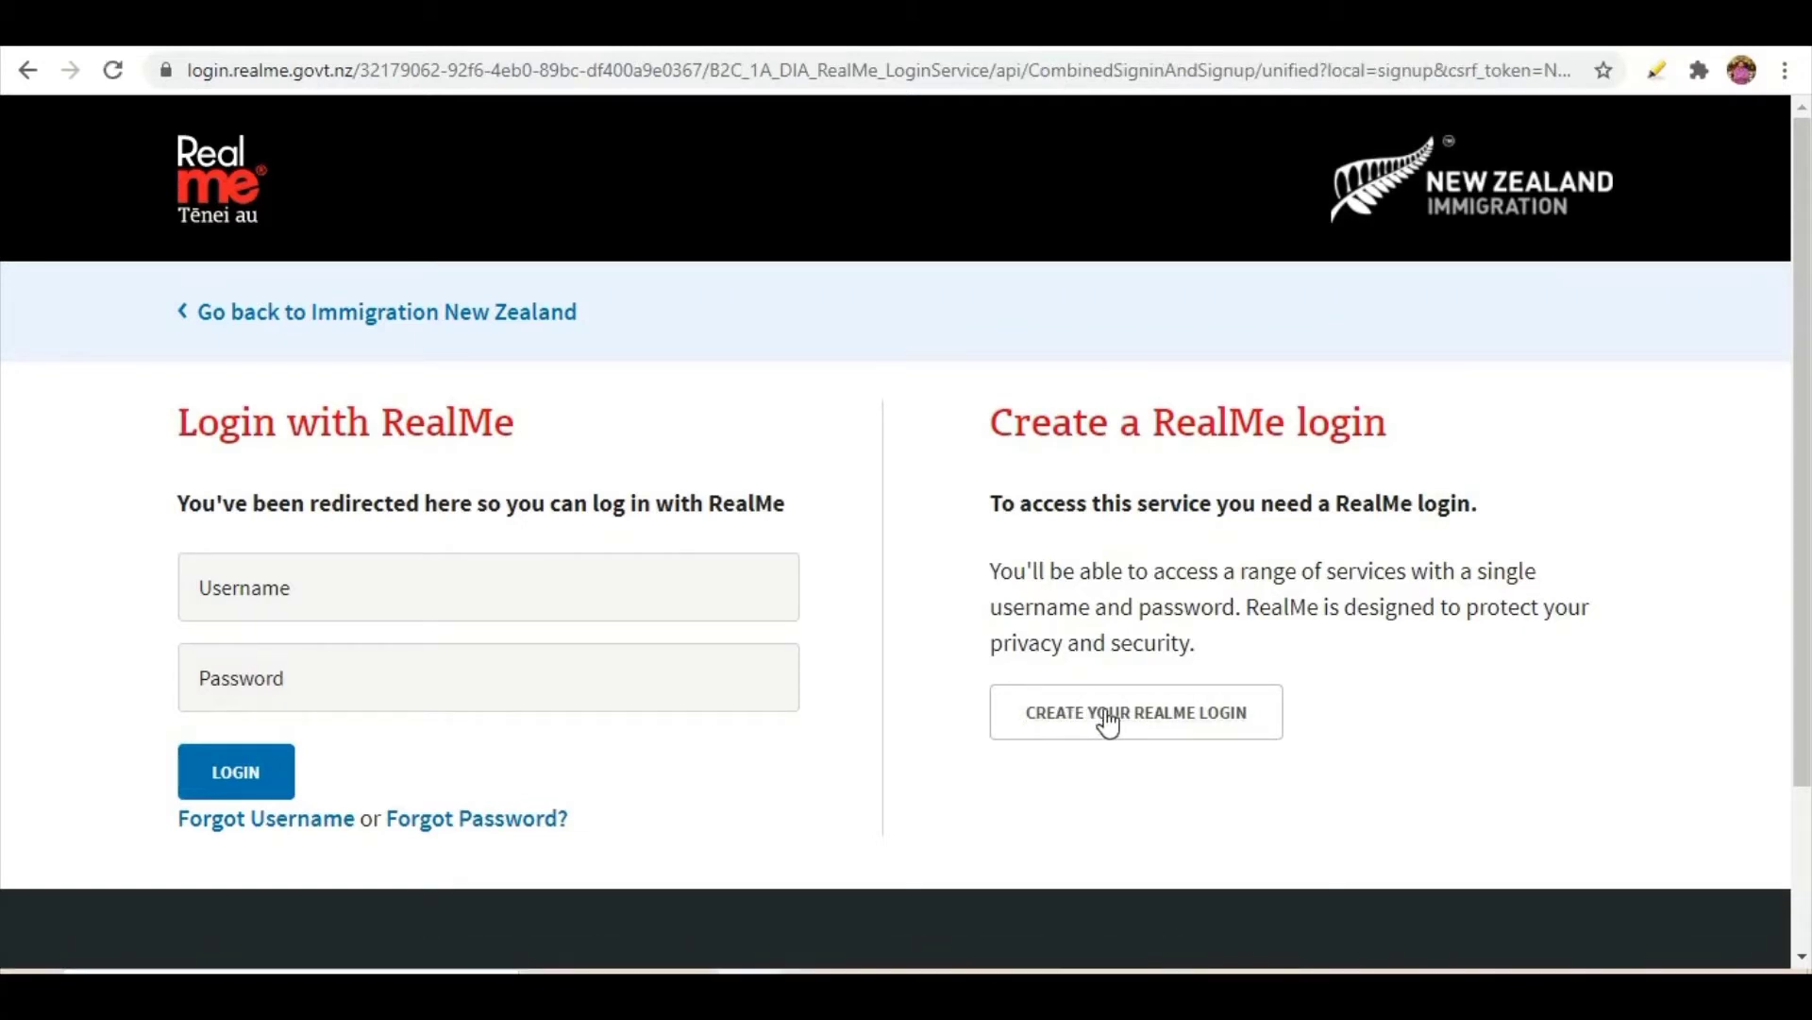
scroll(1061, 644, down, 2)
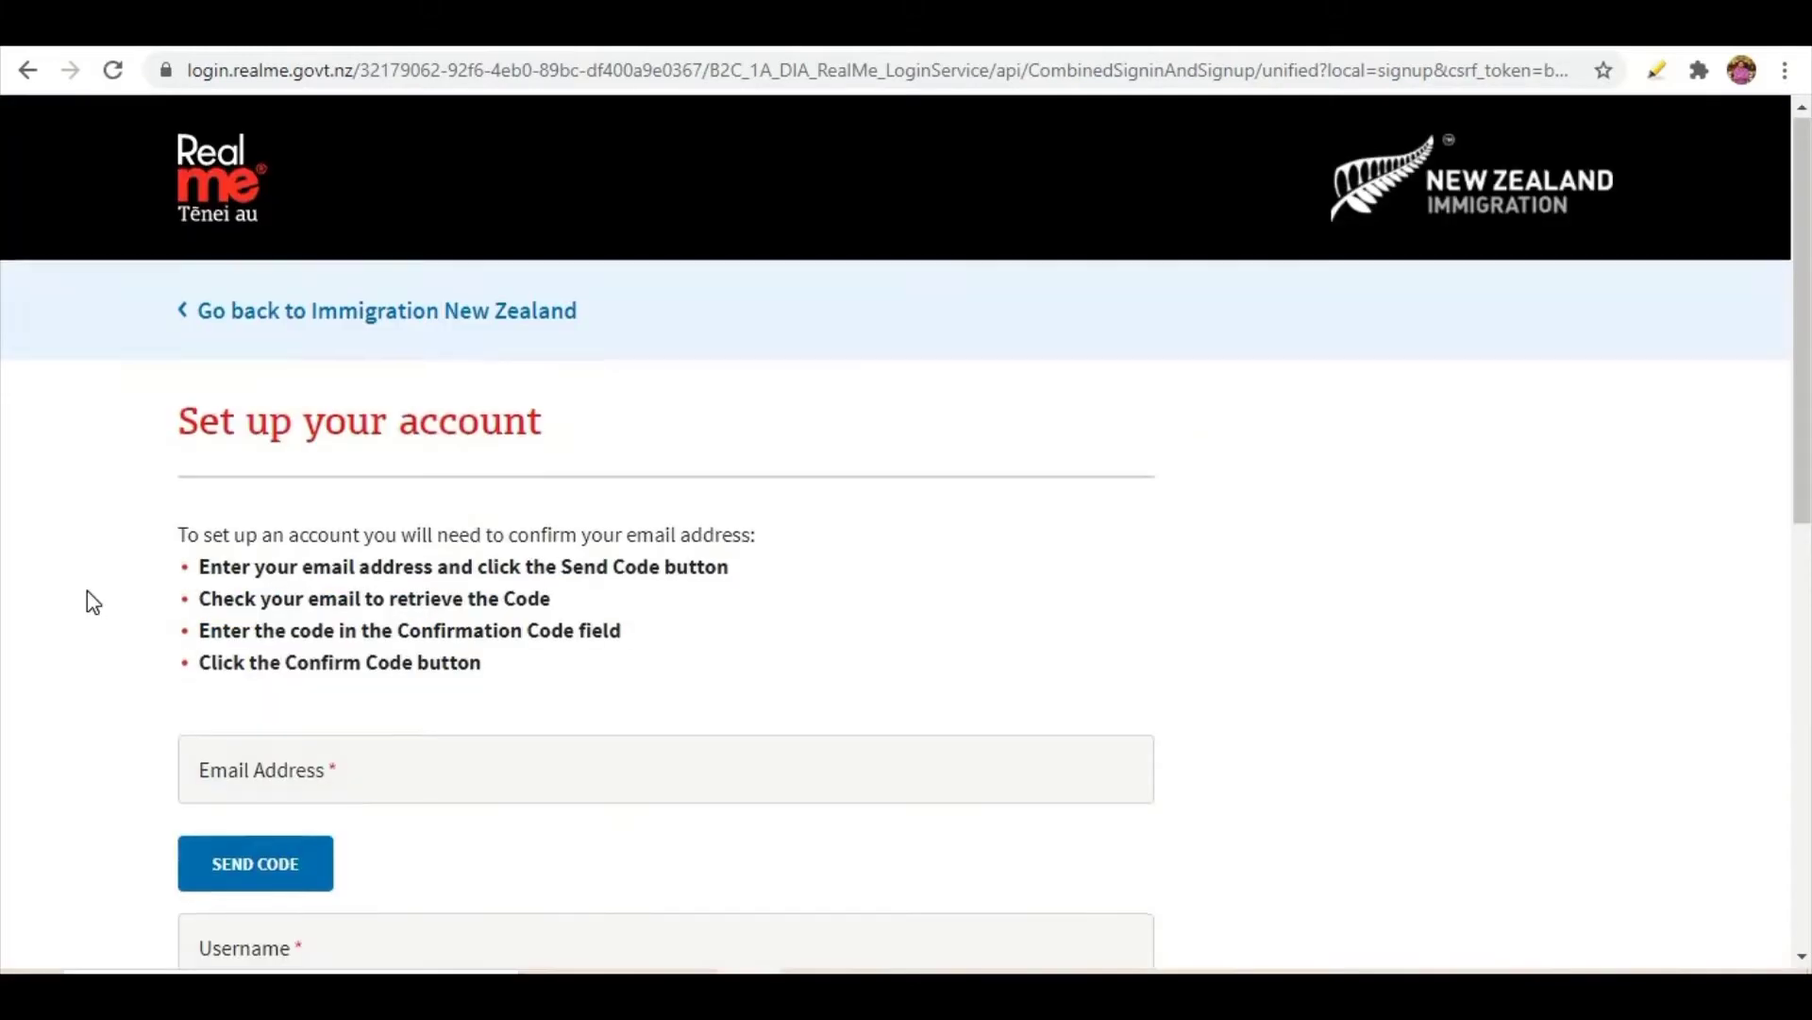
scroll(89, 598, down, 4)
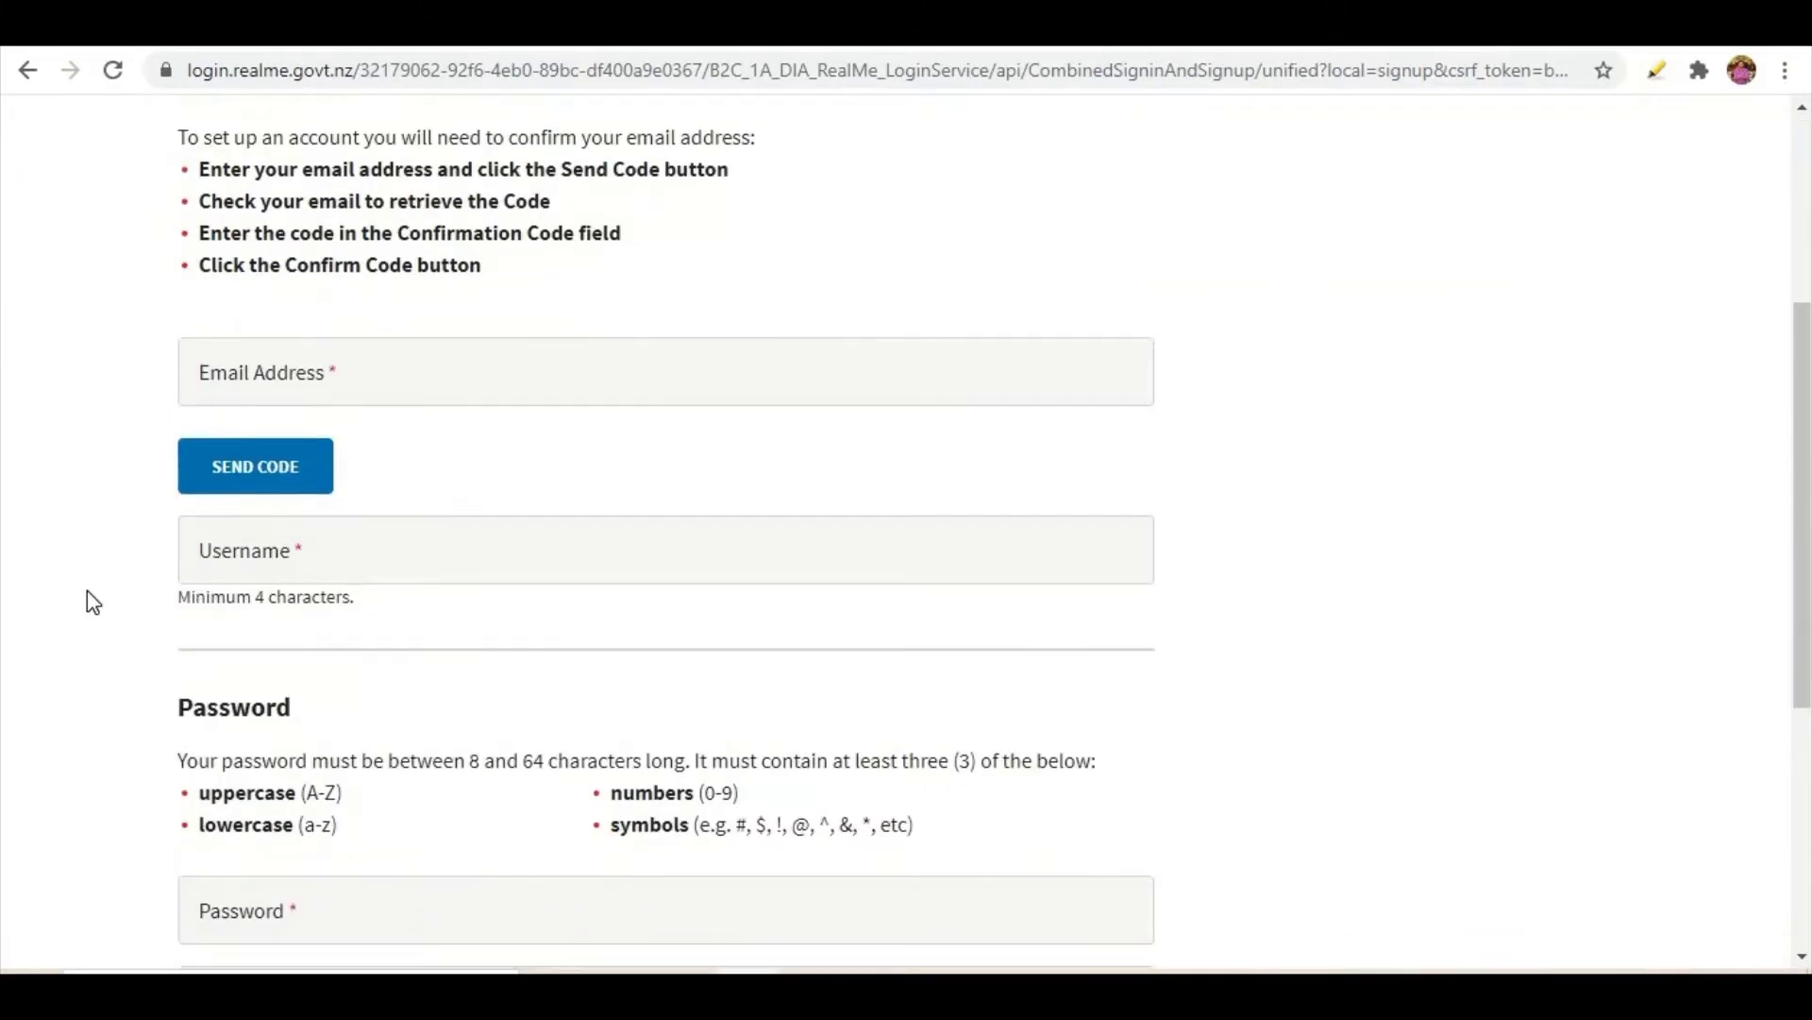
scroll(88, 599, up, 3)
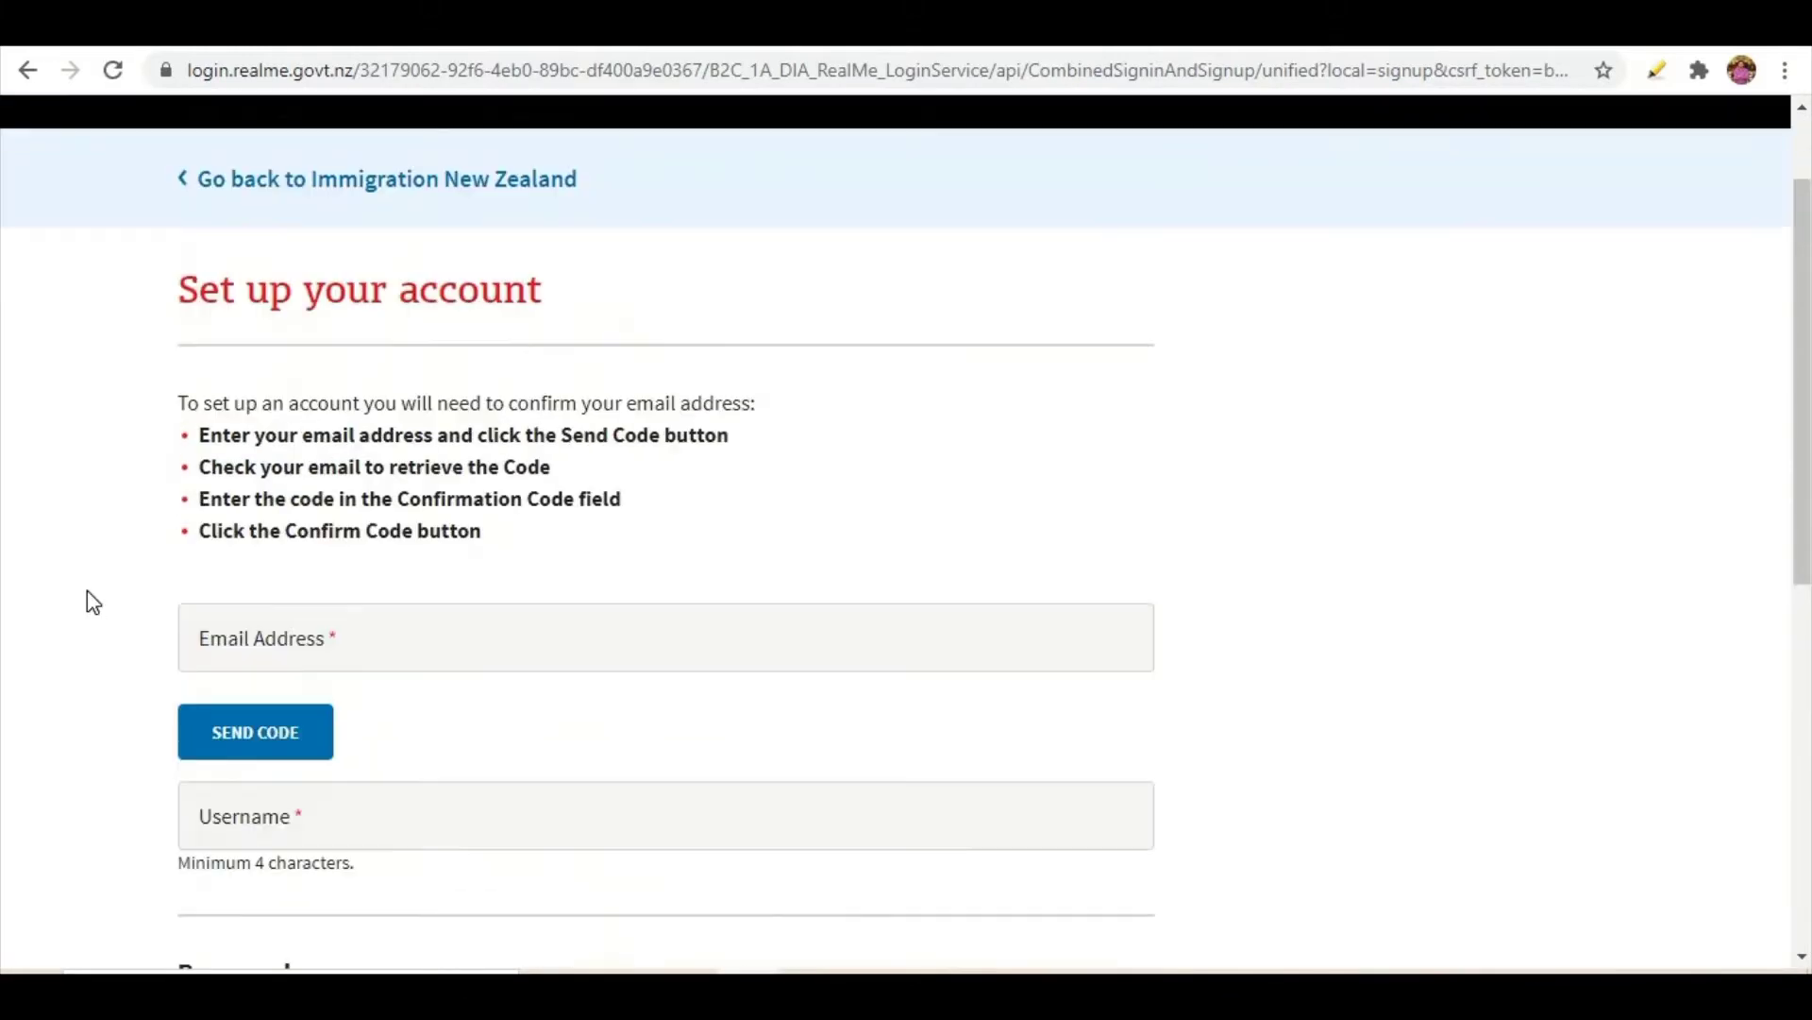
- Paste the email address into Email Address and enter a chosen username
click(337, 642)
right_click(337, 643)
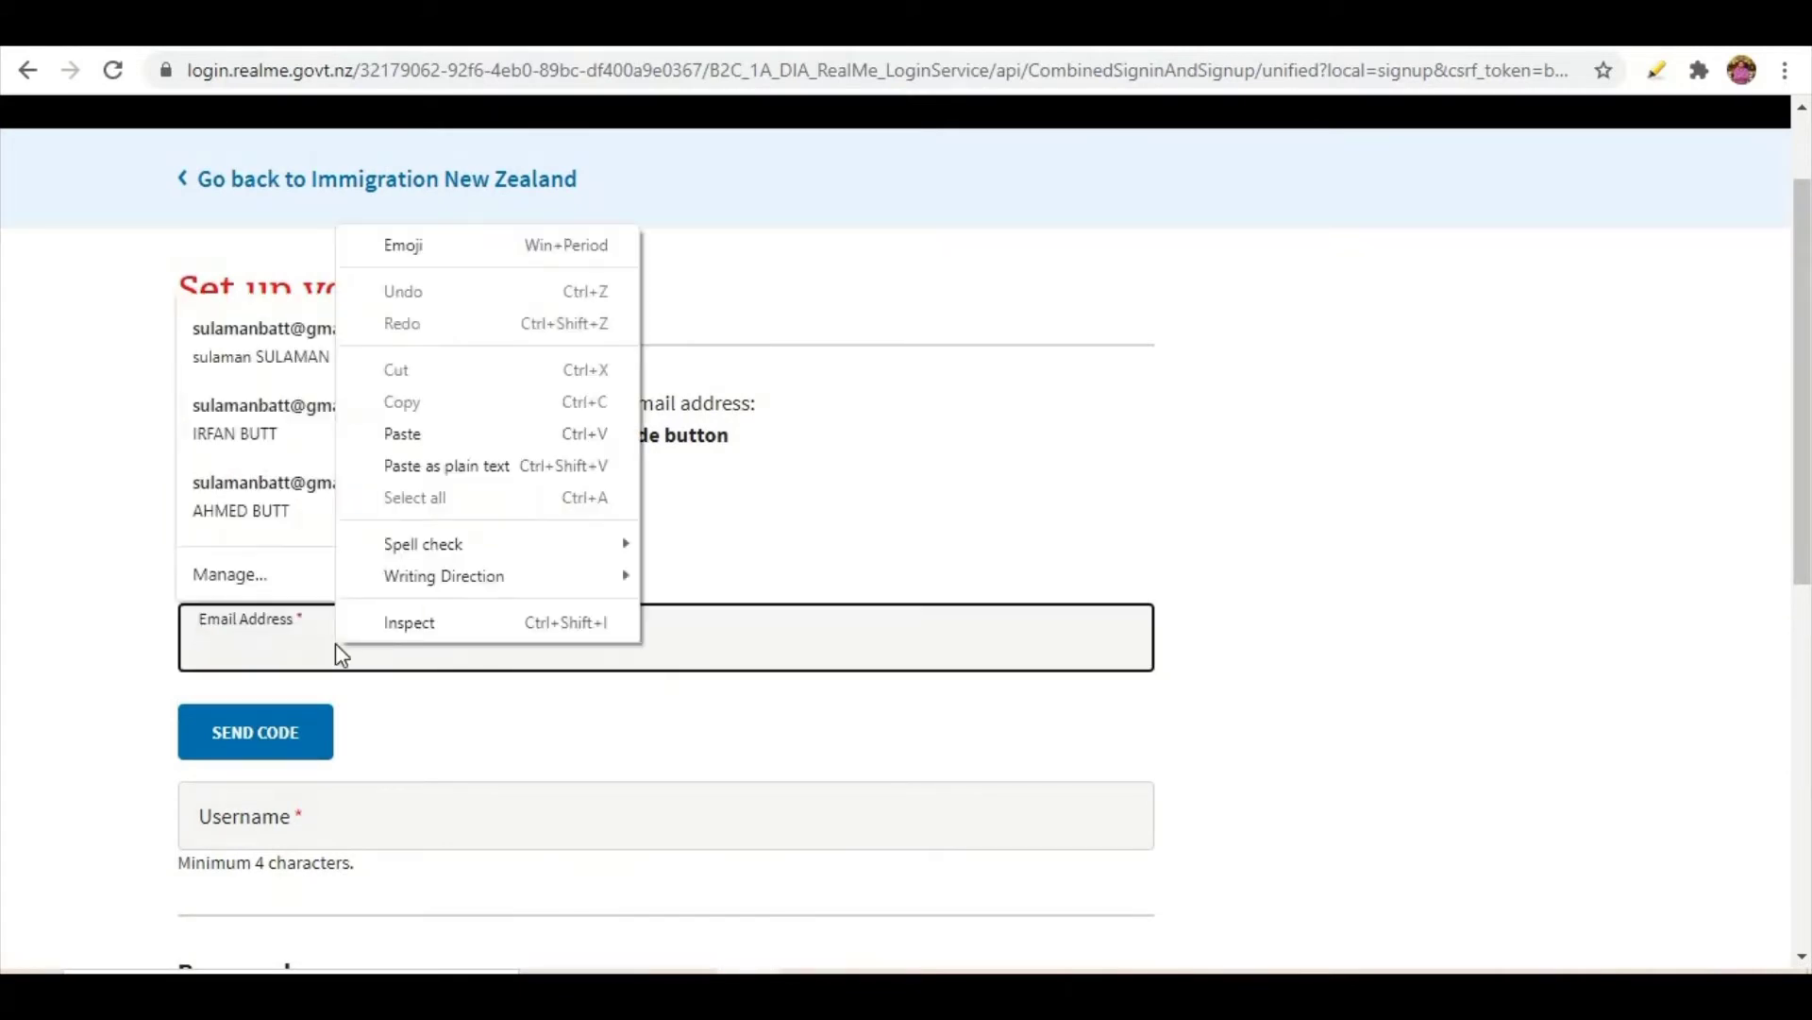
click(412, 437)
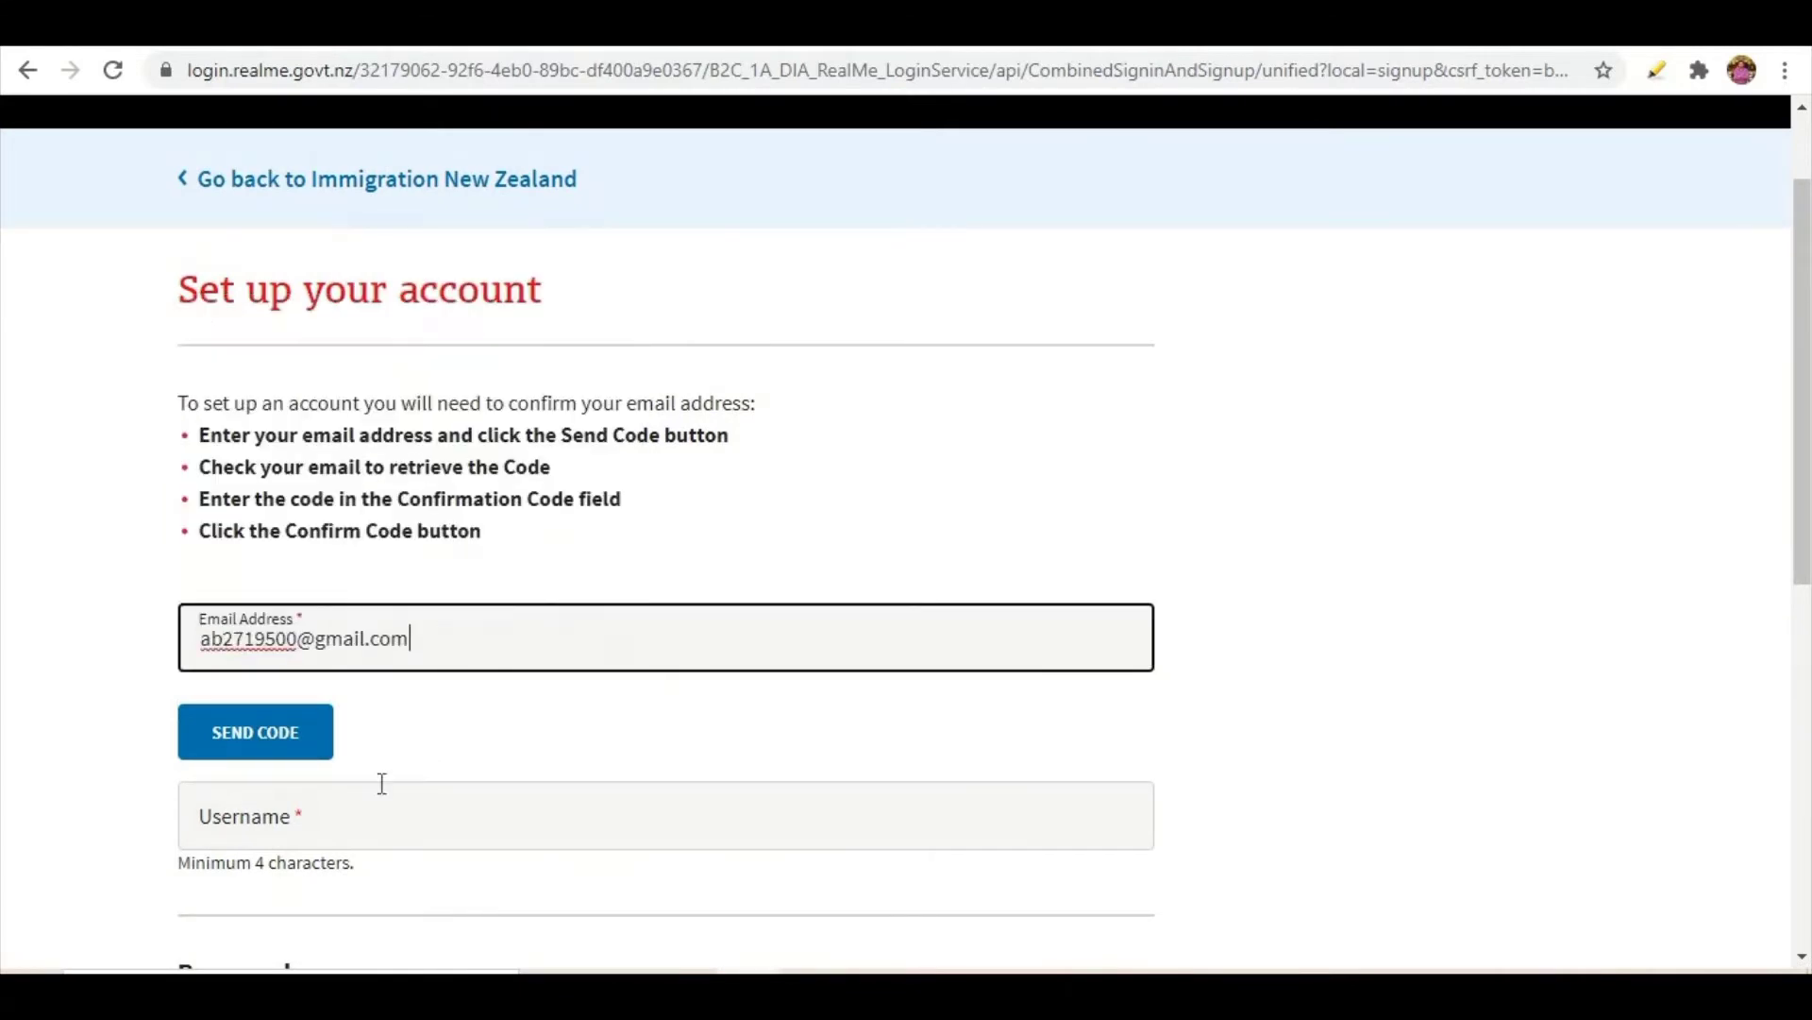
click(324, 808)
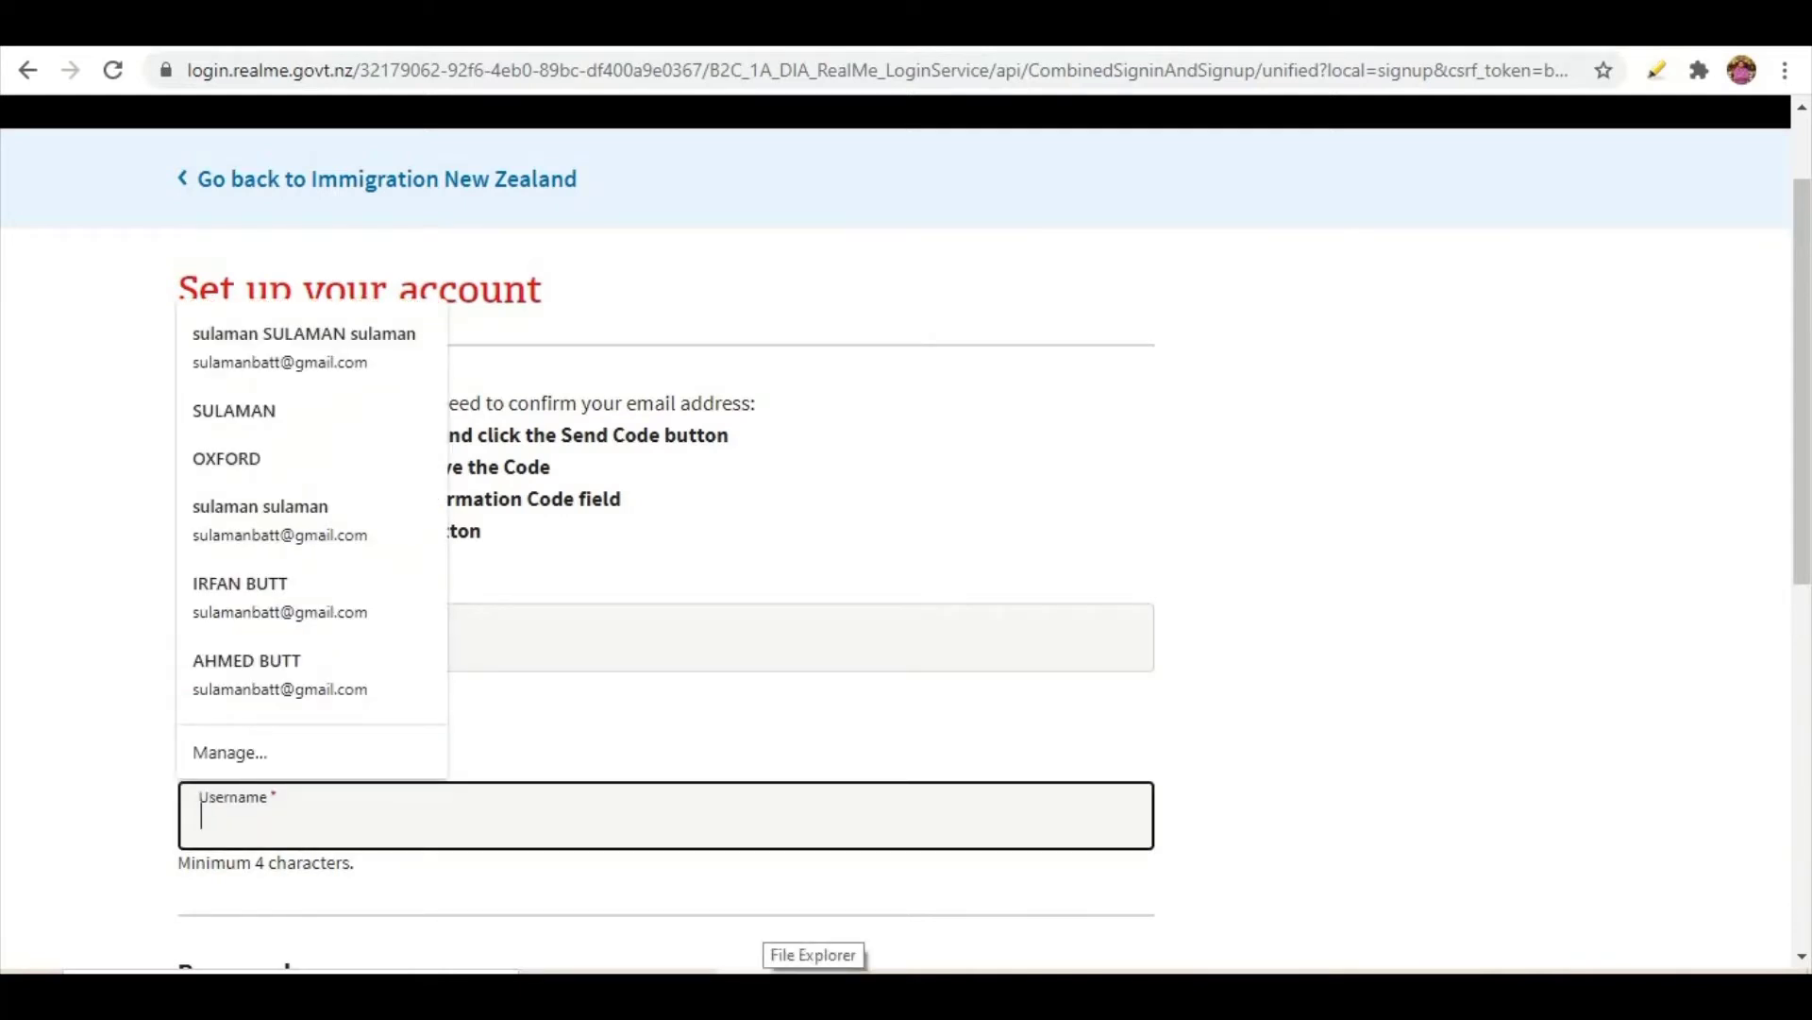
text(ali123)
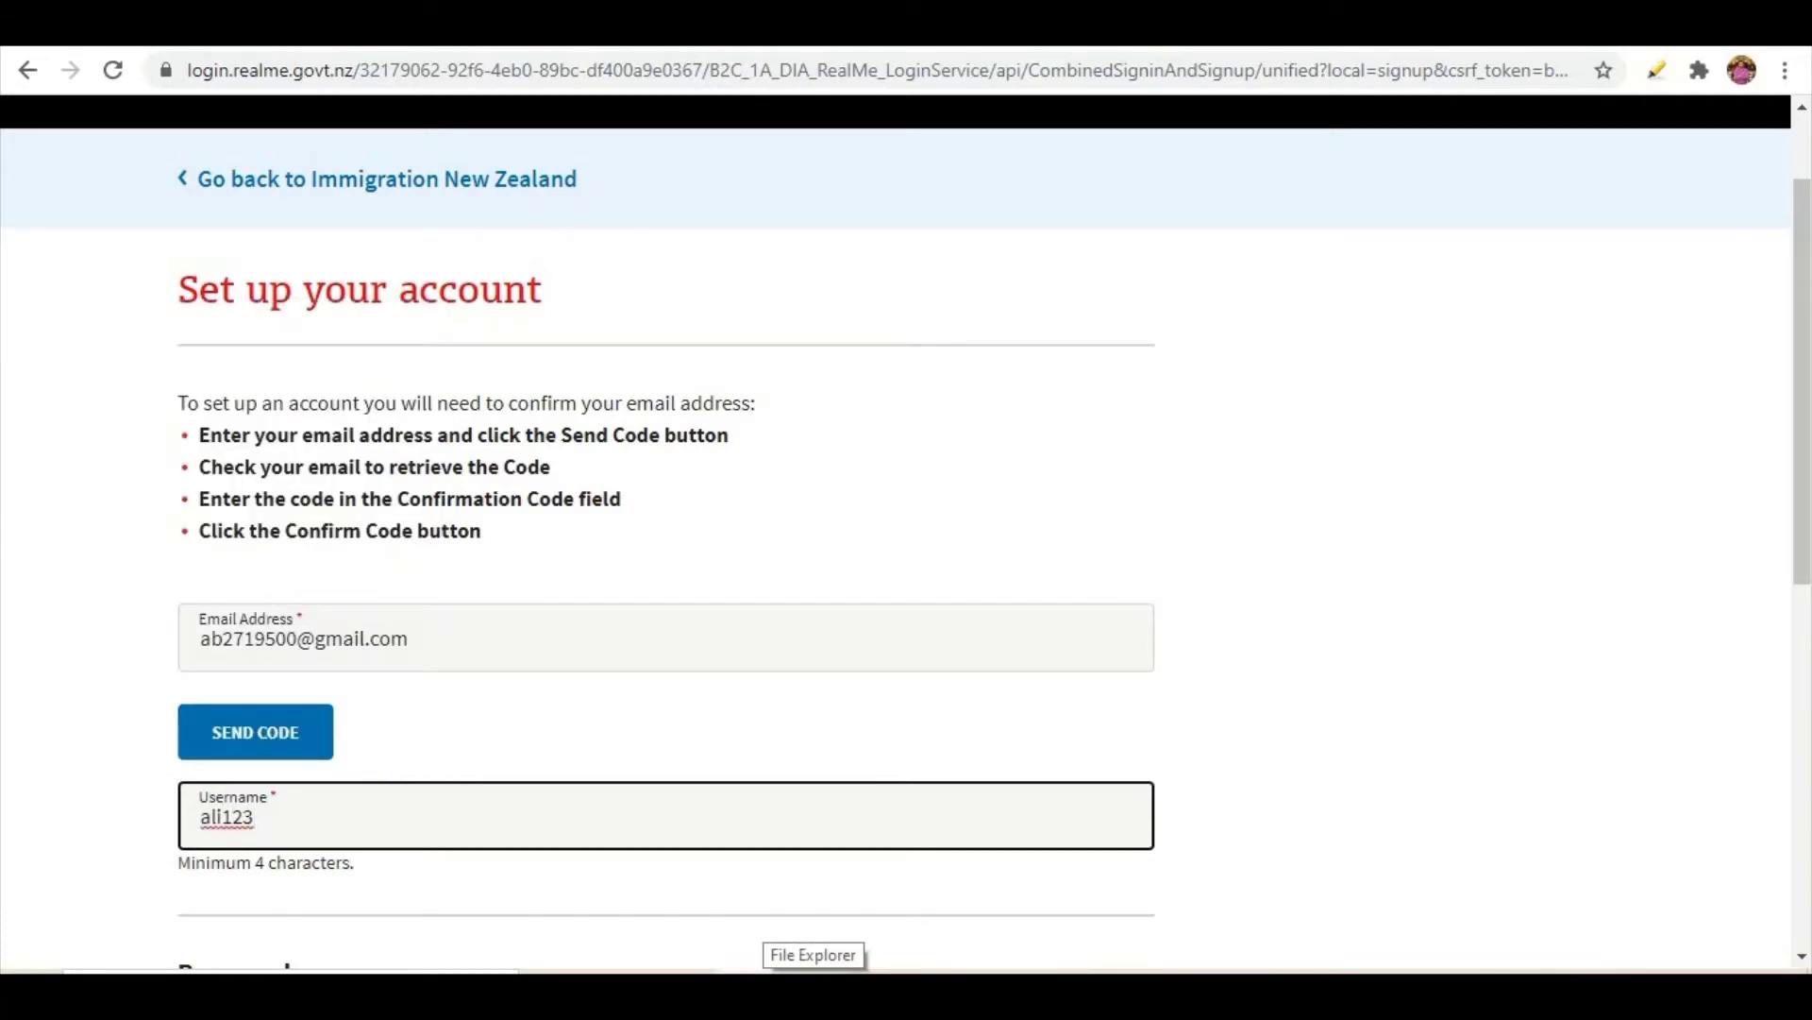
scroll(671, 679, down, 5)
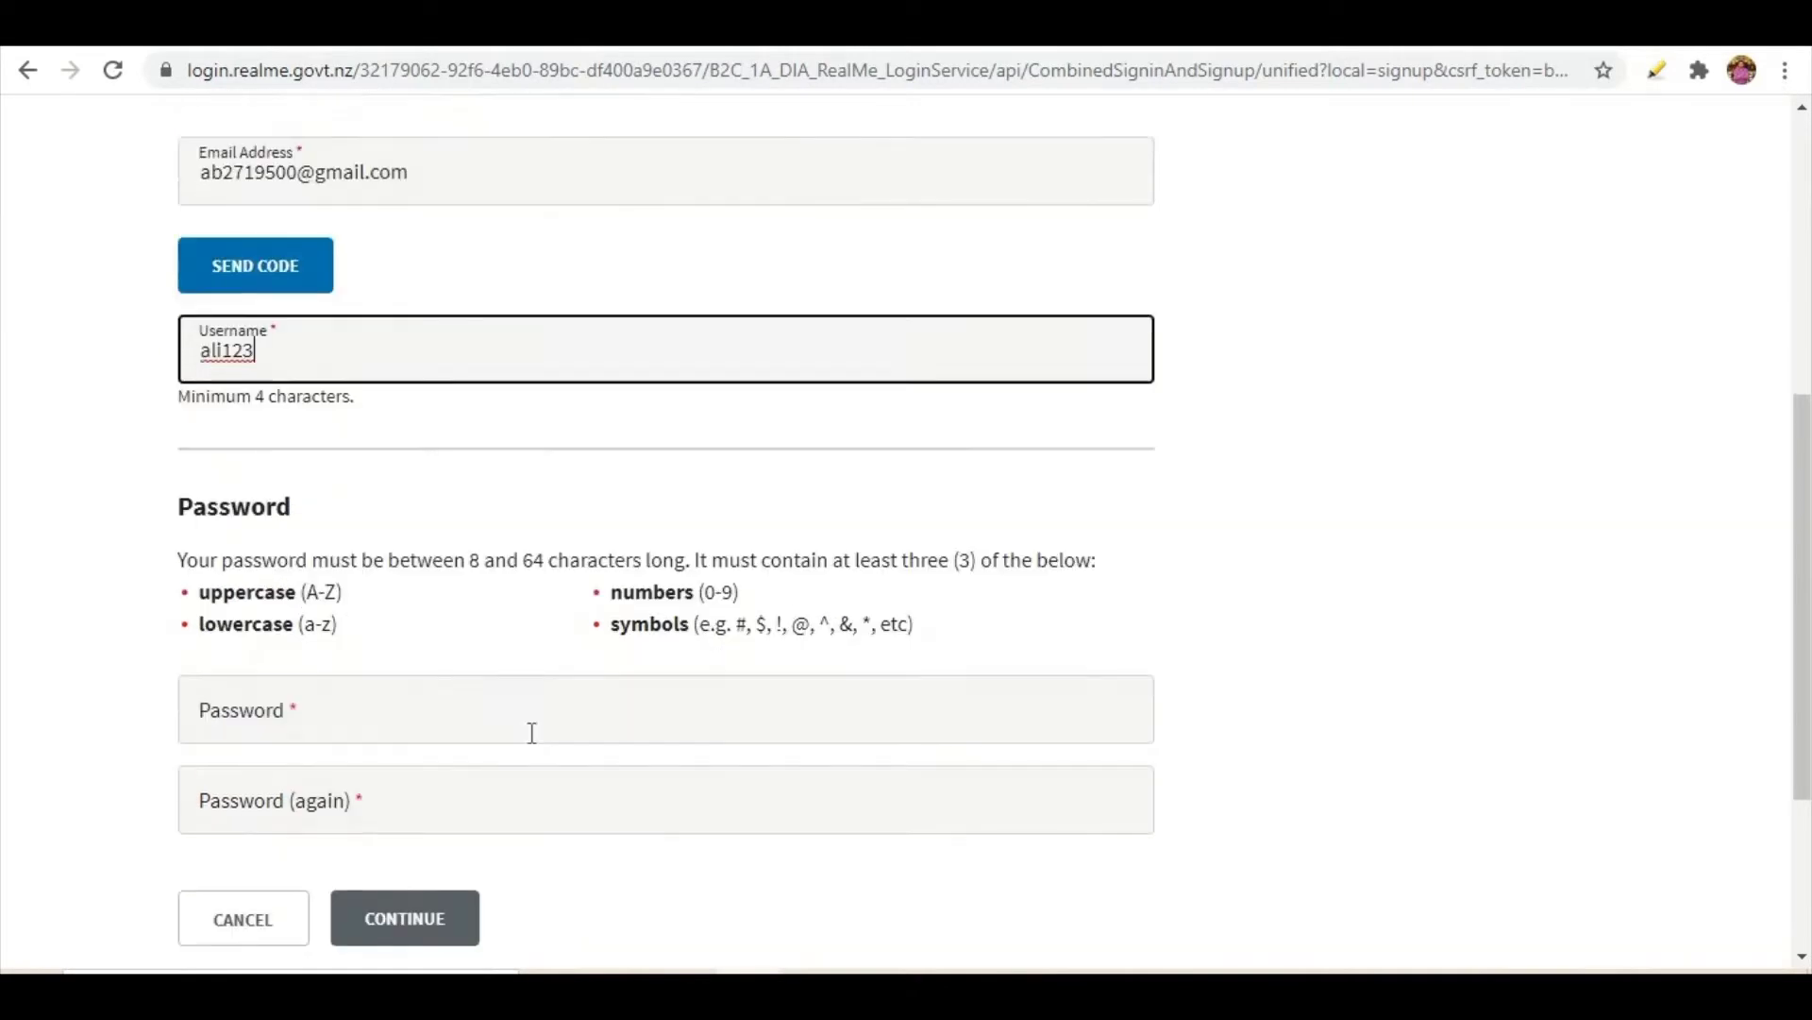
- Enter the account password in both password fields
click(337, 643)
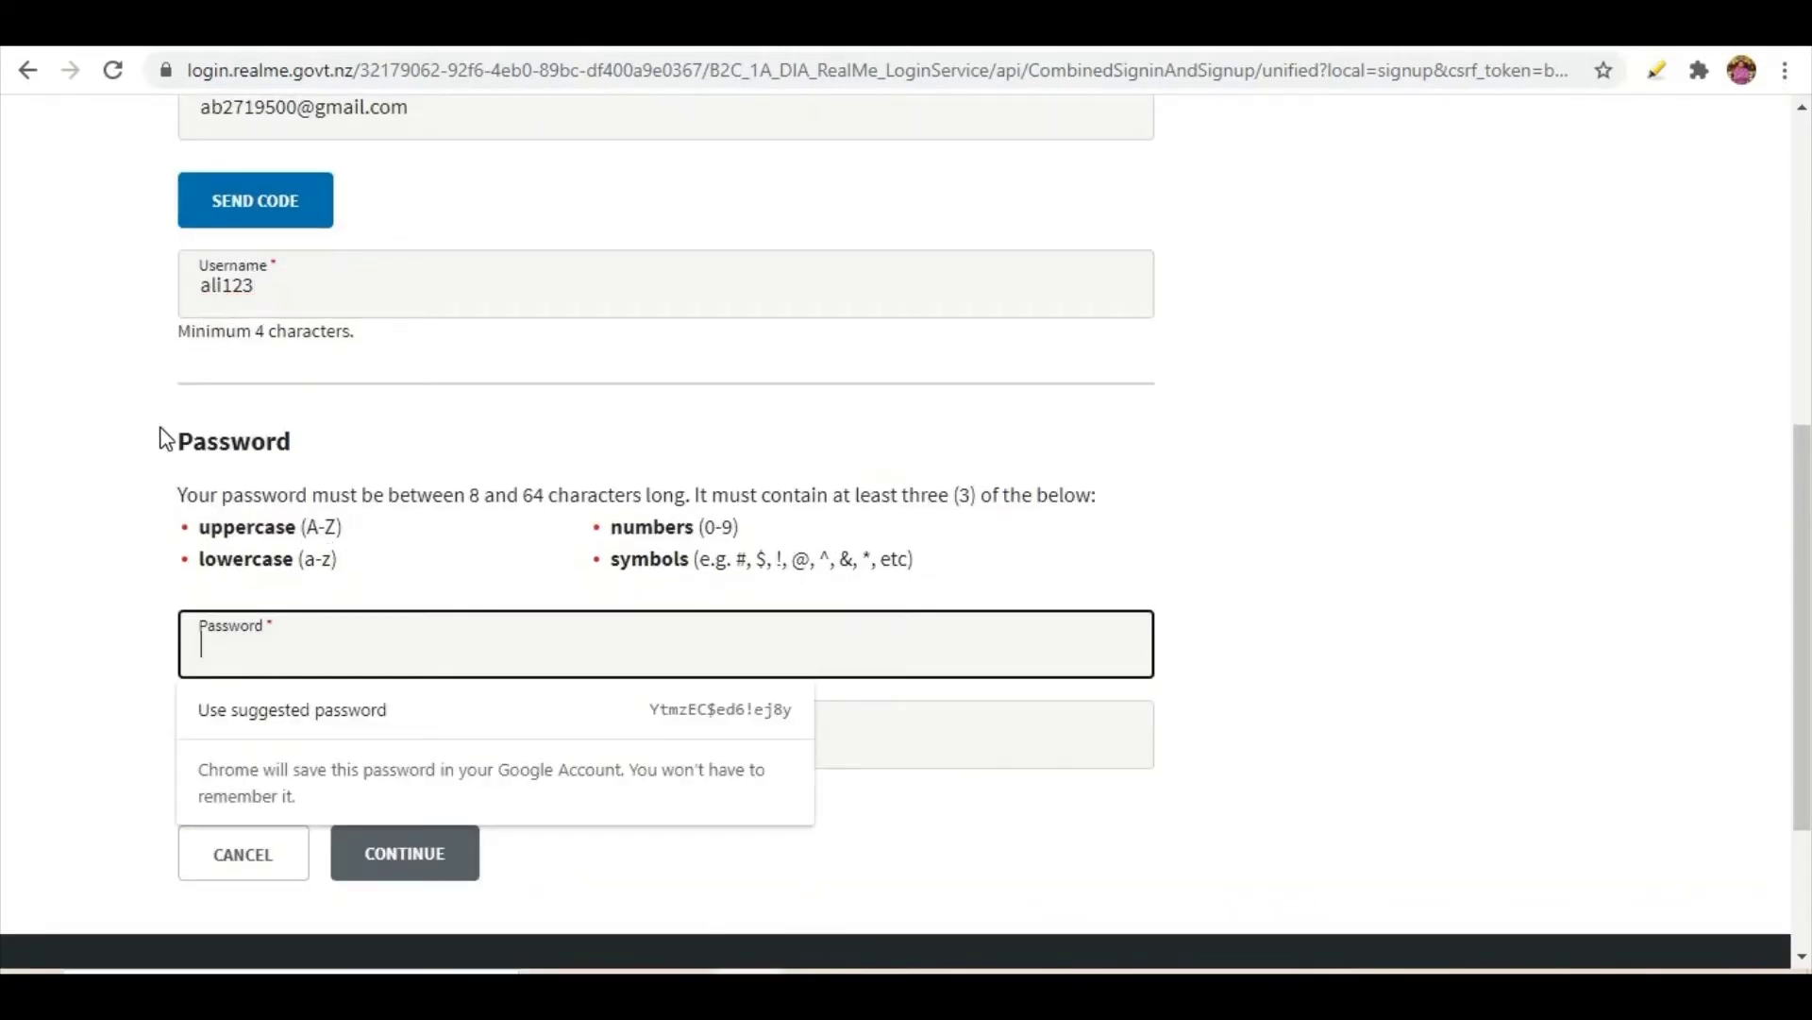
text(**********)
key(Tab)
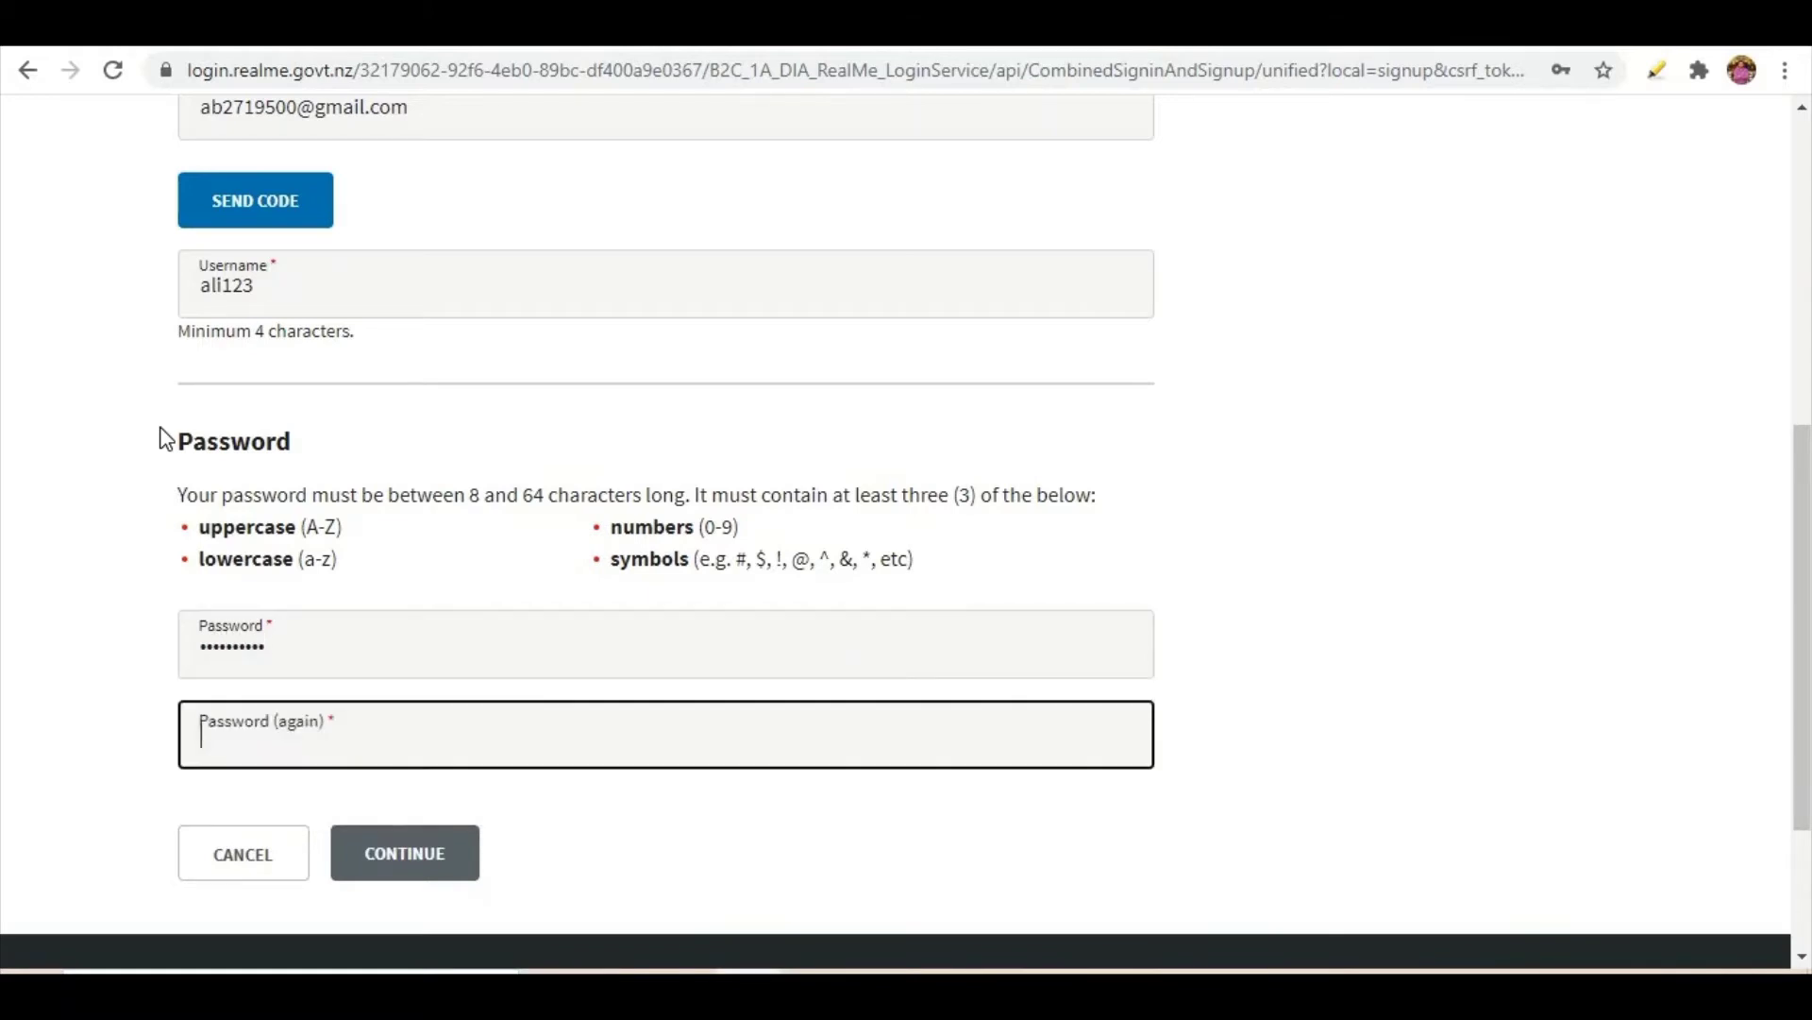
text(****)
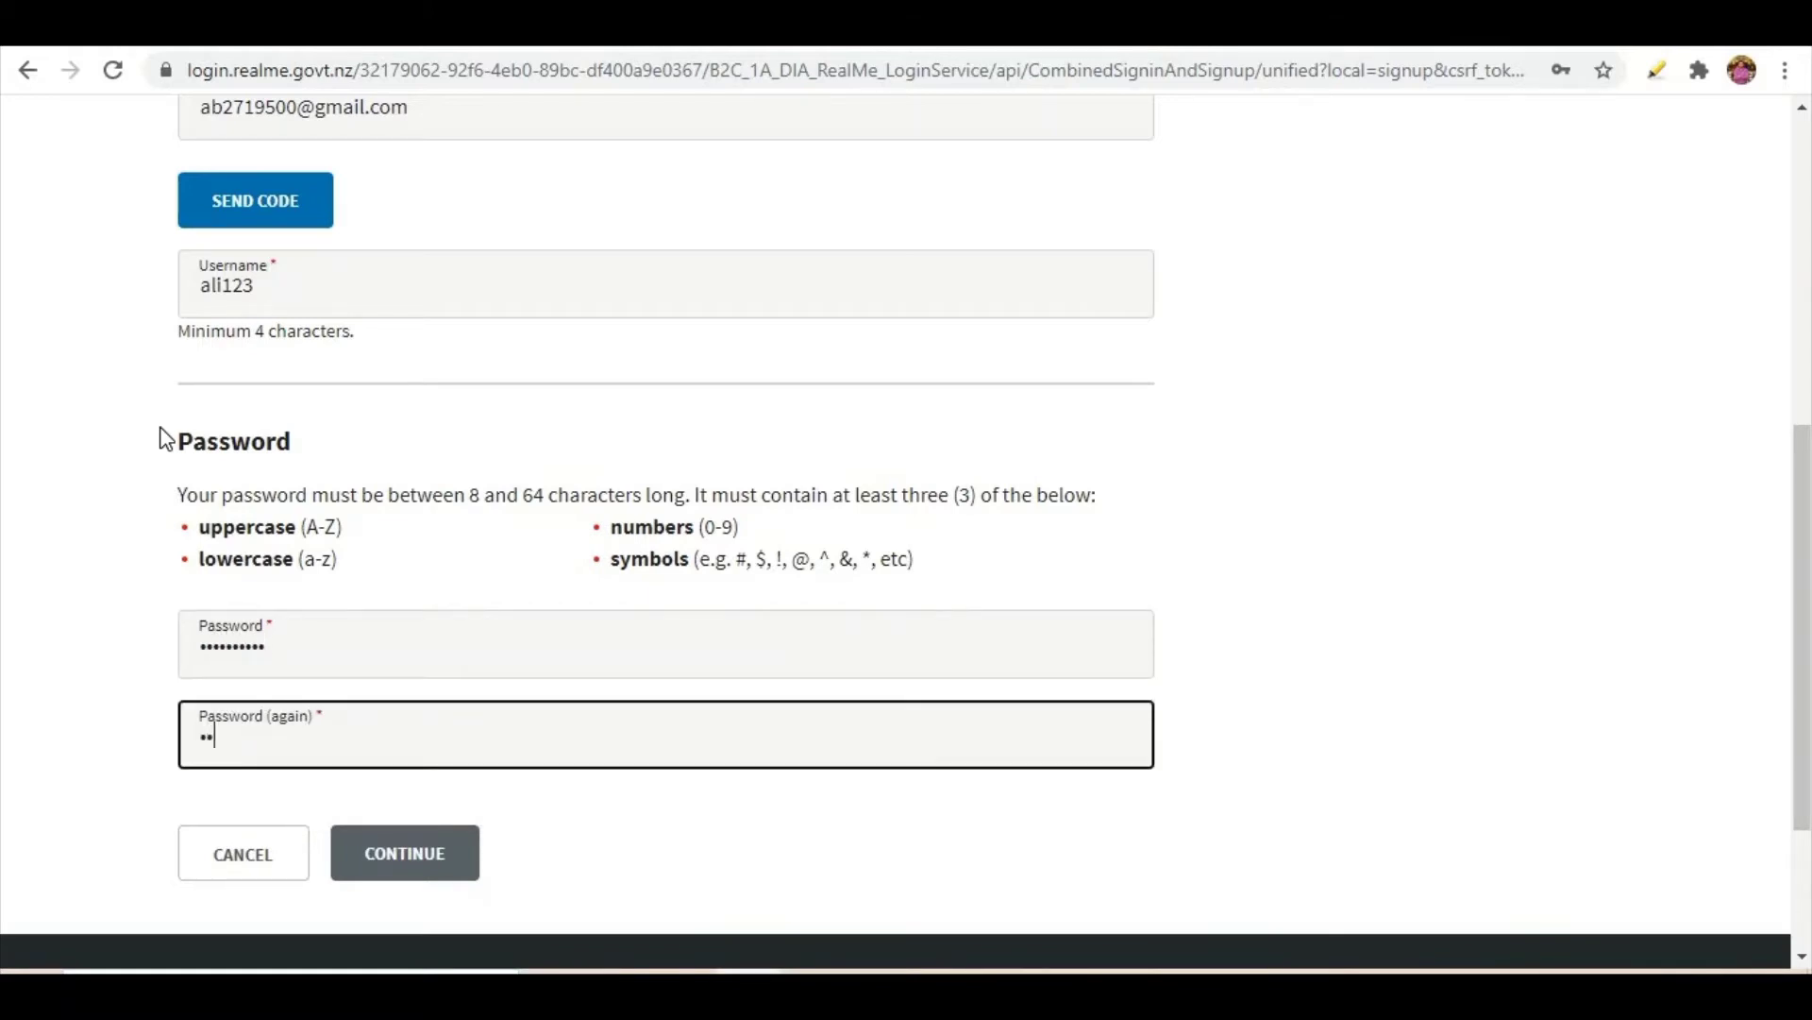
text(******)
click(118, 648)
scroll(118, 647, up, 1)
scroll(123, 658, down, 1)
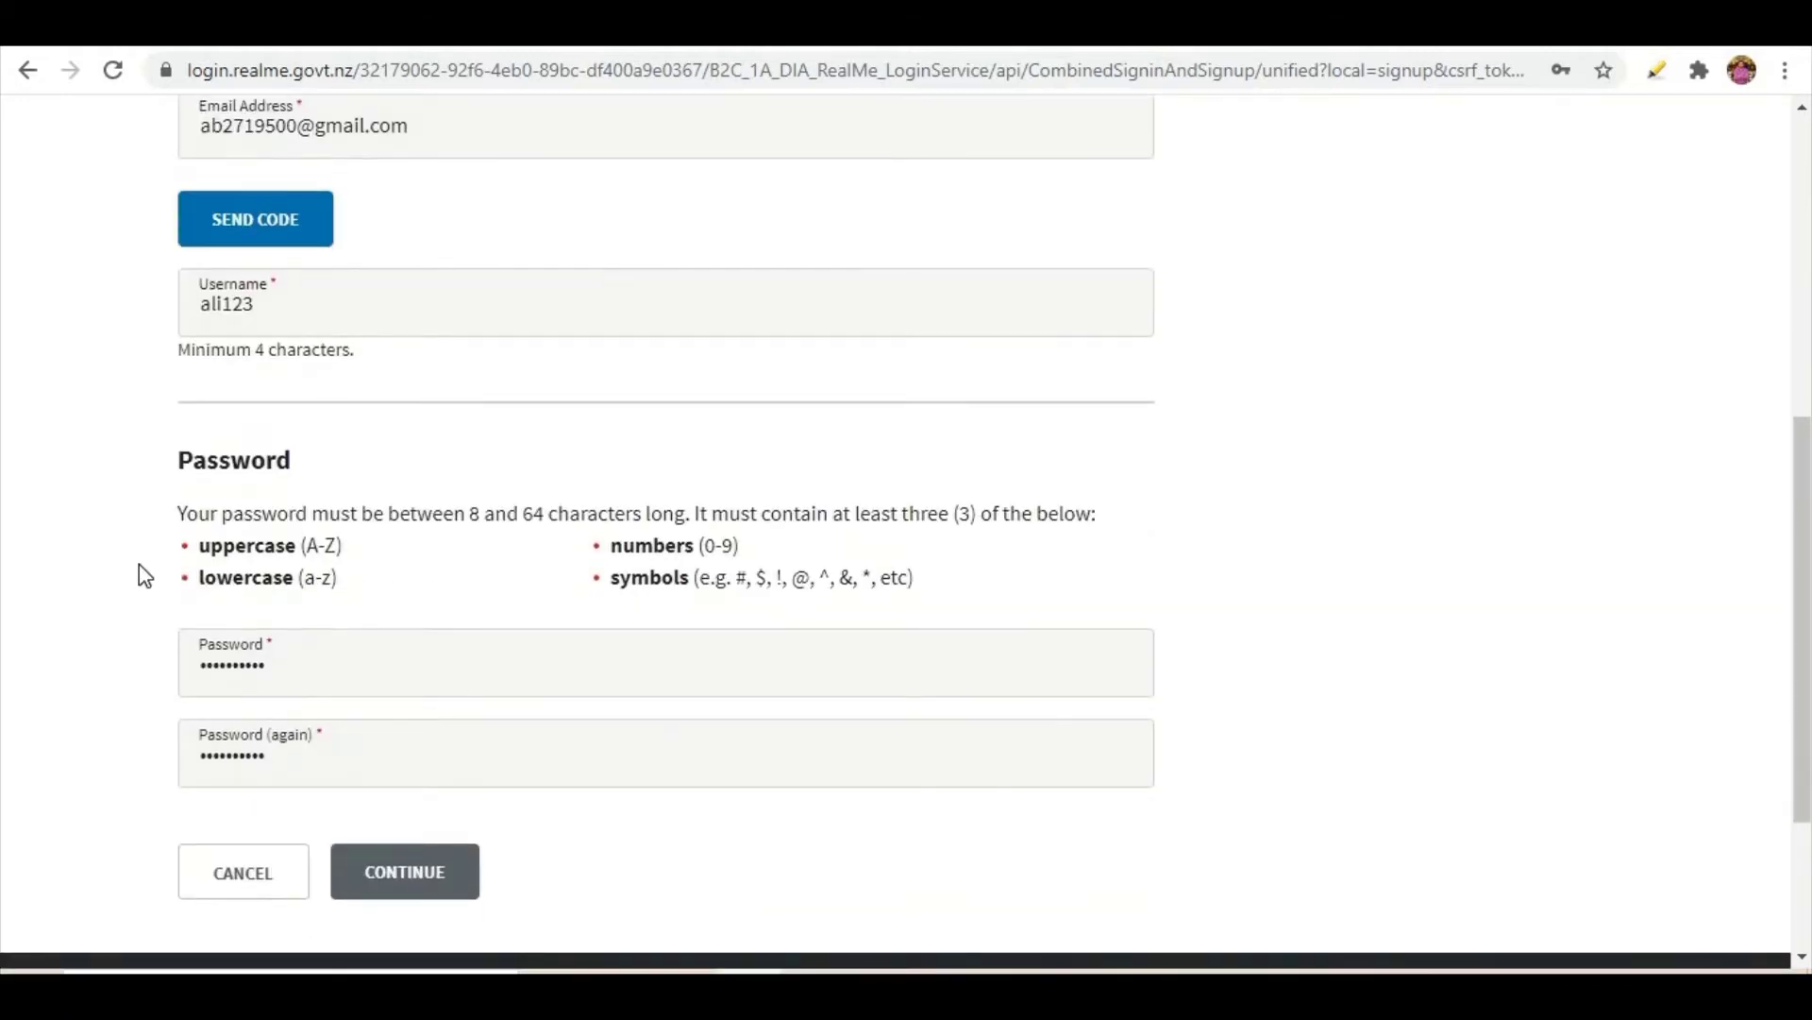
- Request an emailed code, copy it from the Gmail message, and paste it into Confirmation Code
click(251, 222)
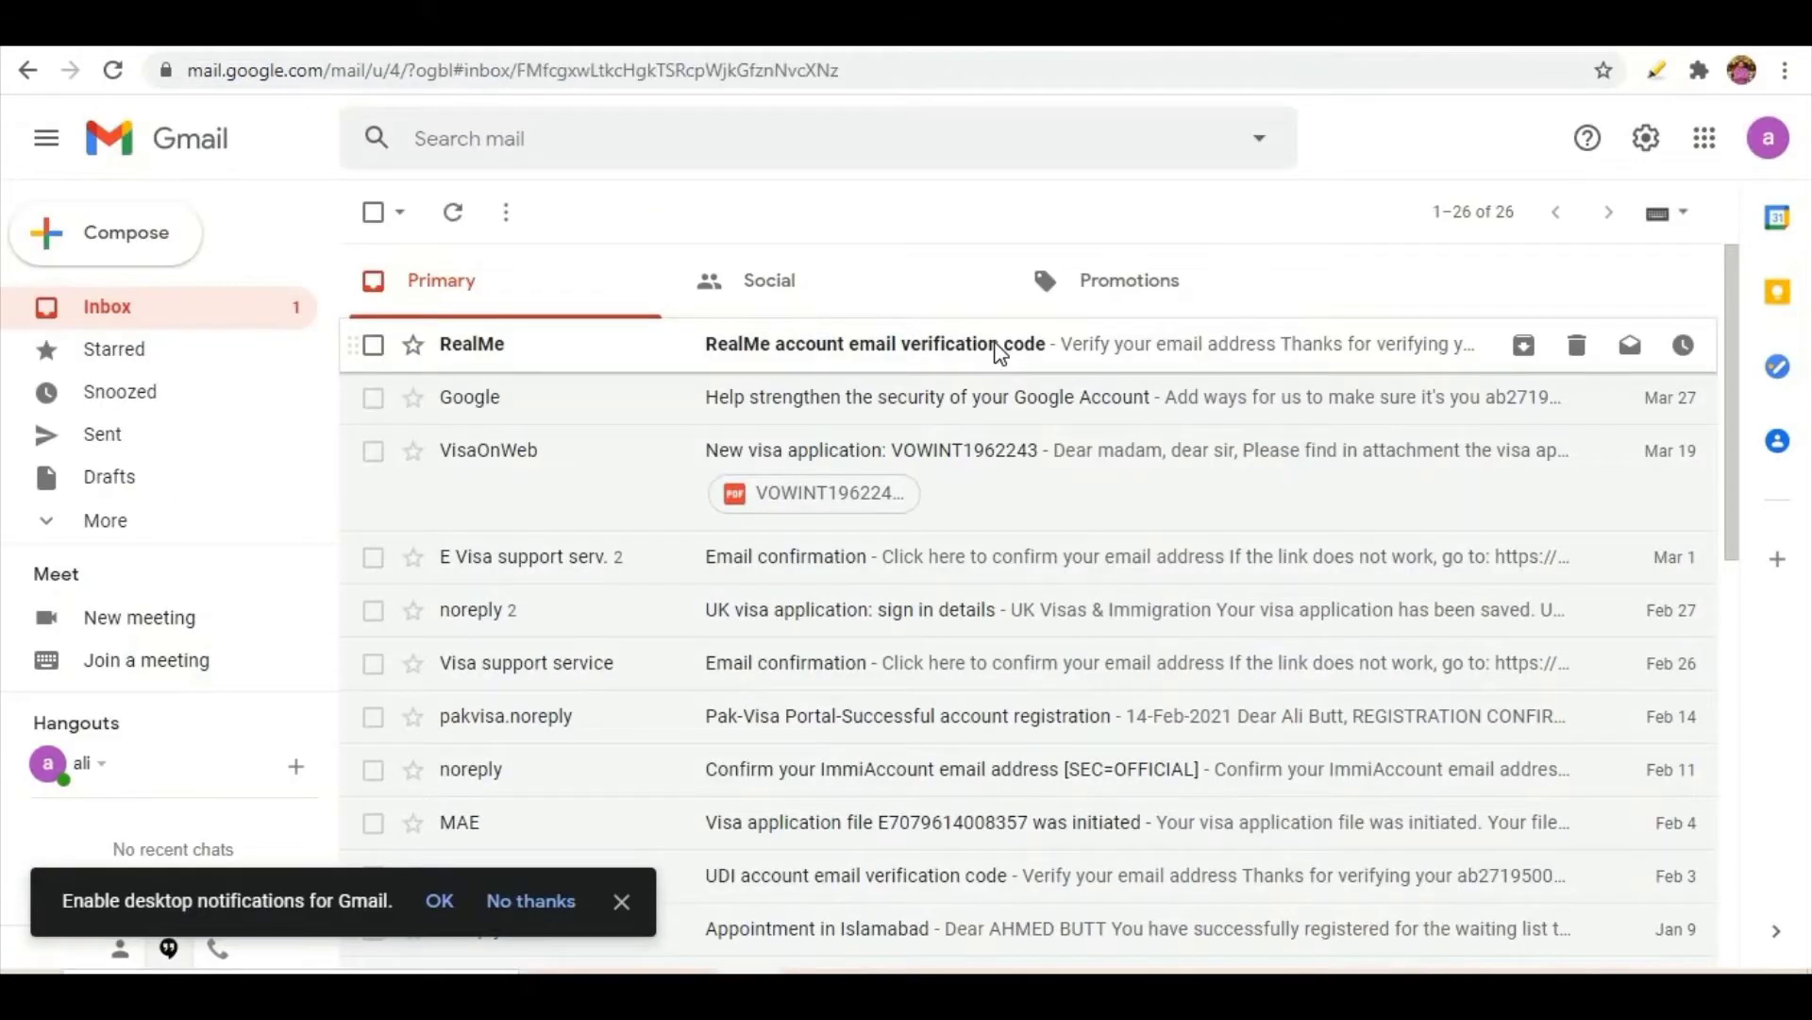
click(998, 352)
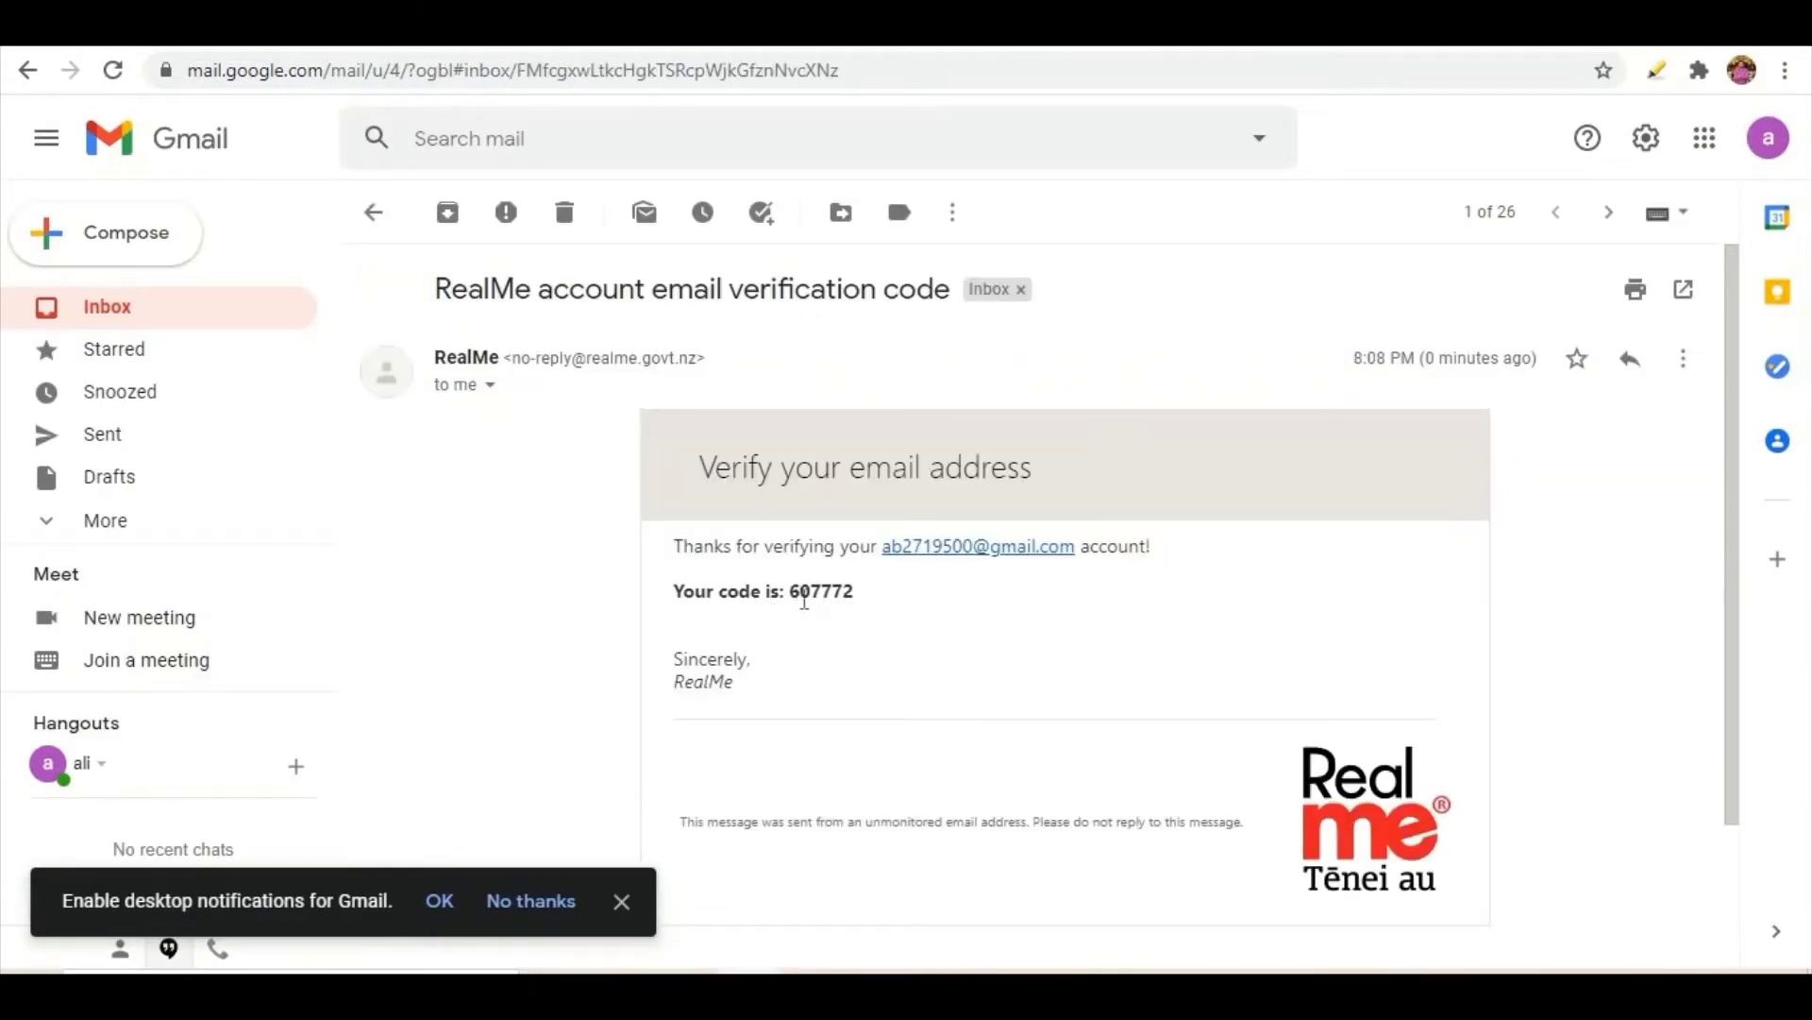
drag(791, 592, 851, 616)
key(ctrl+c)
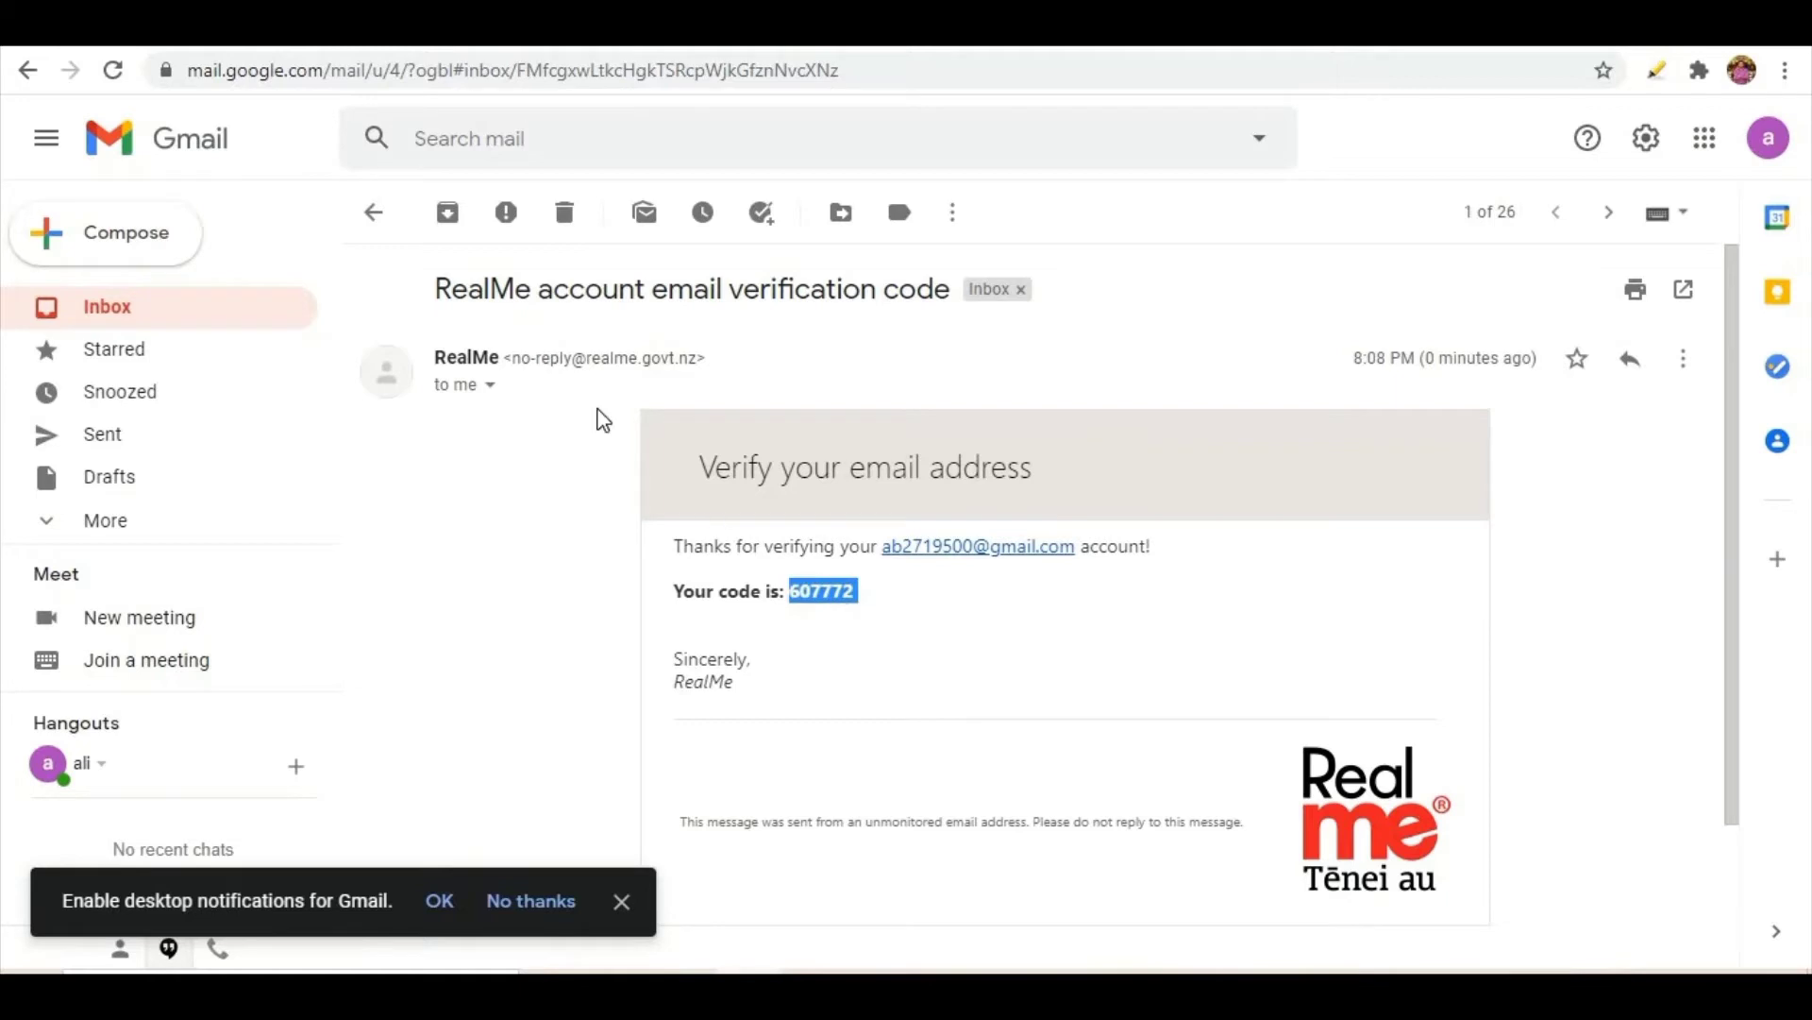
click(142, 28)
click(312, 215)
key(ctrl+v)
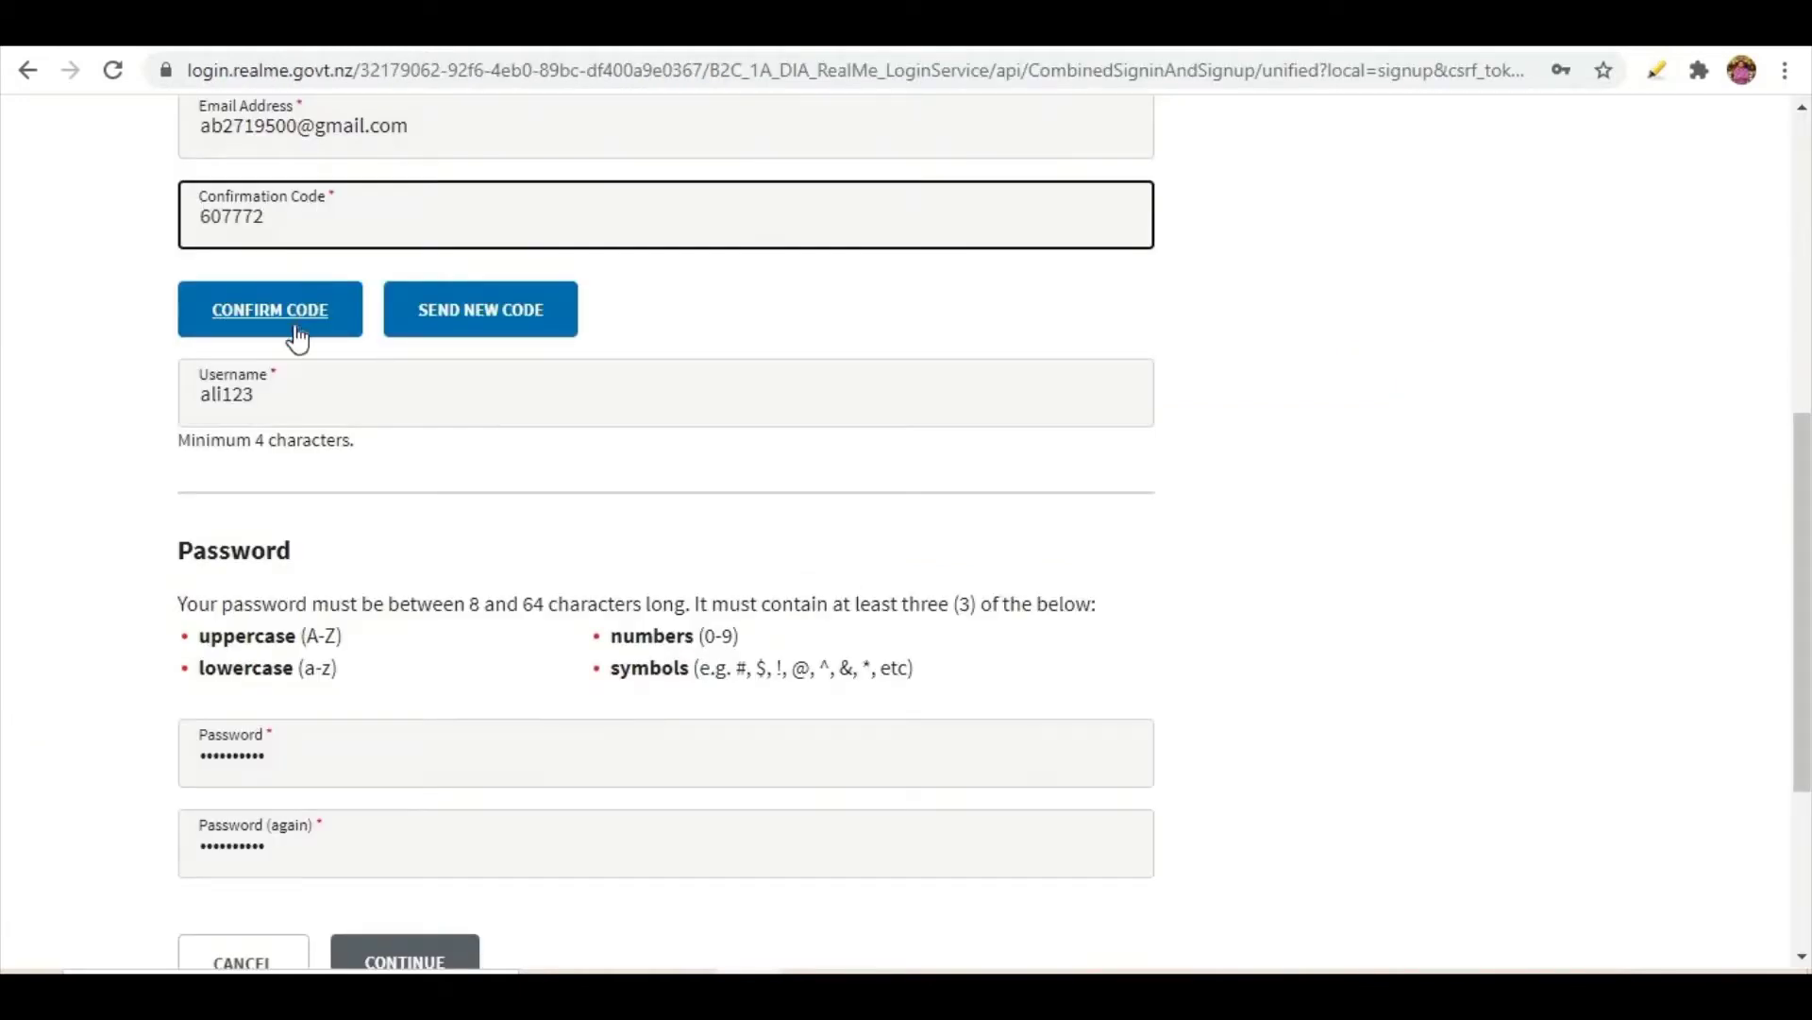
- Confirm the emailed verification code and continue to the next set-up page
click(288, 321)
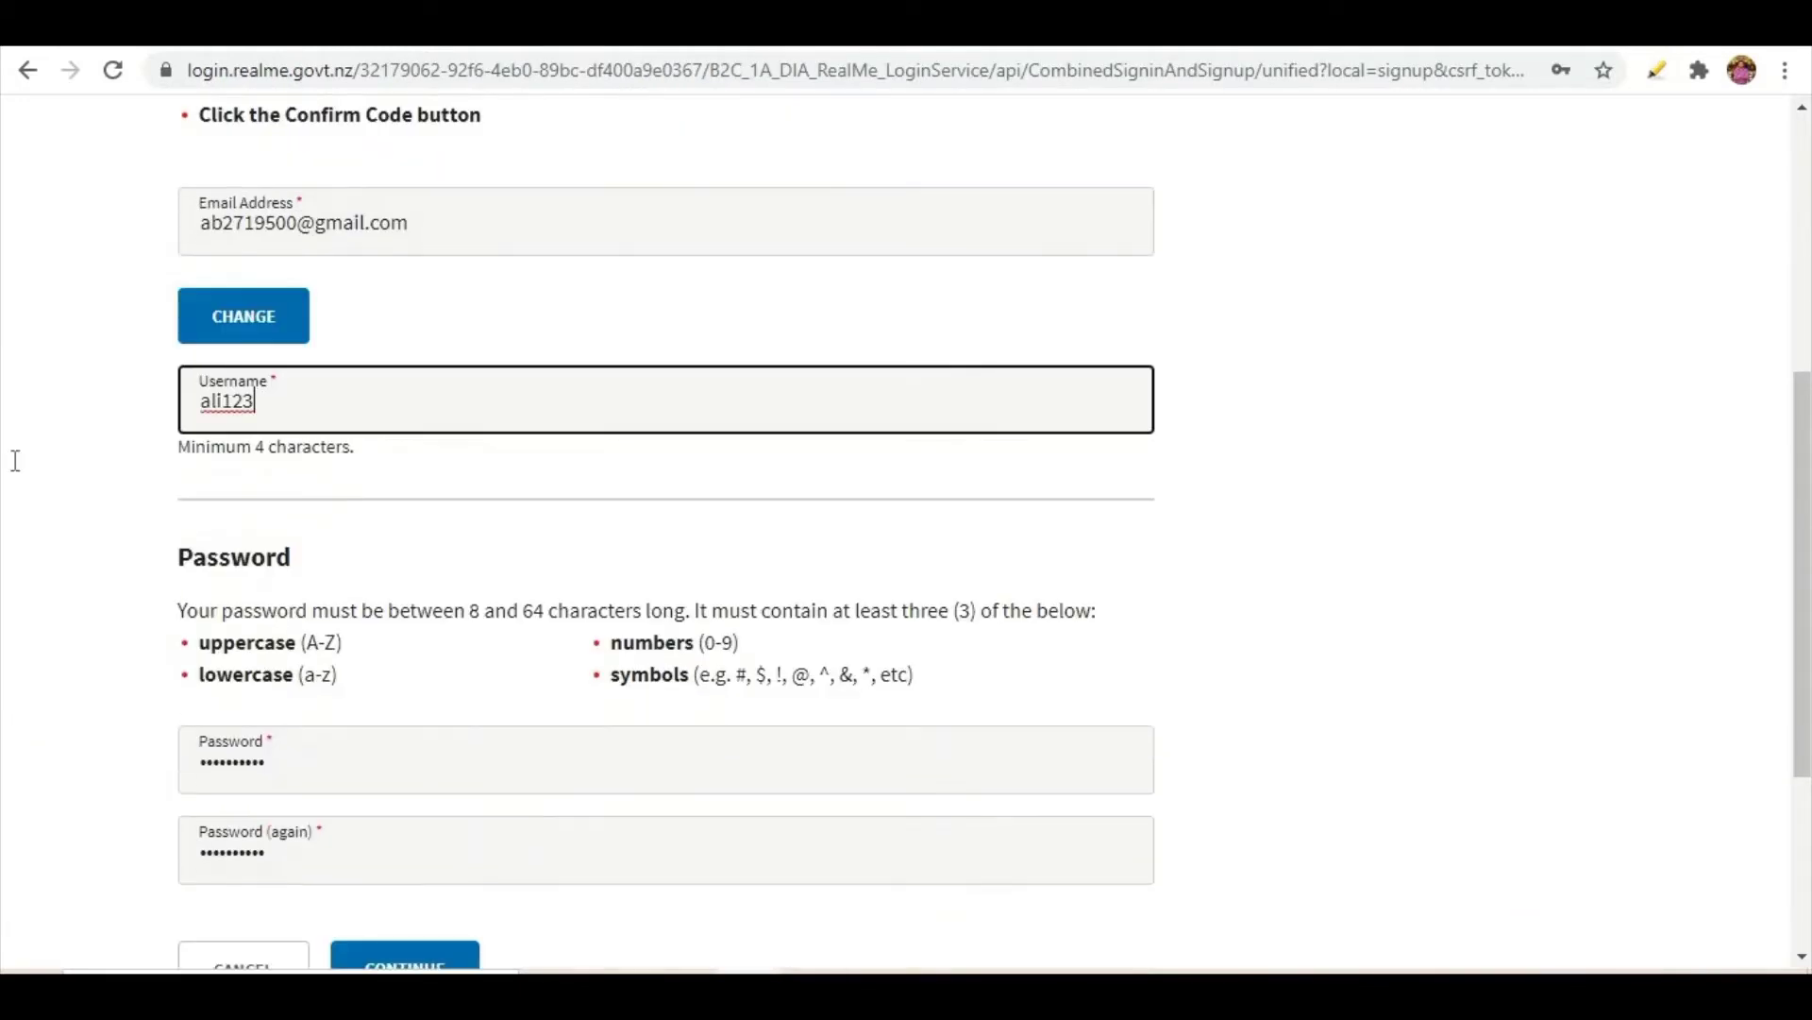
scroll(11, 432, up, 4)
scroll(11, 432, down, 7)
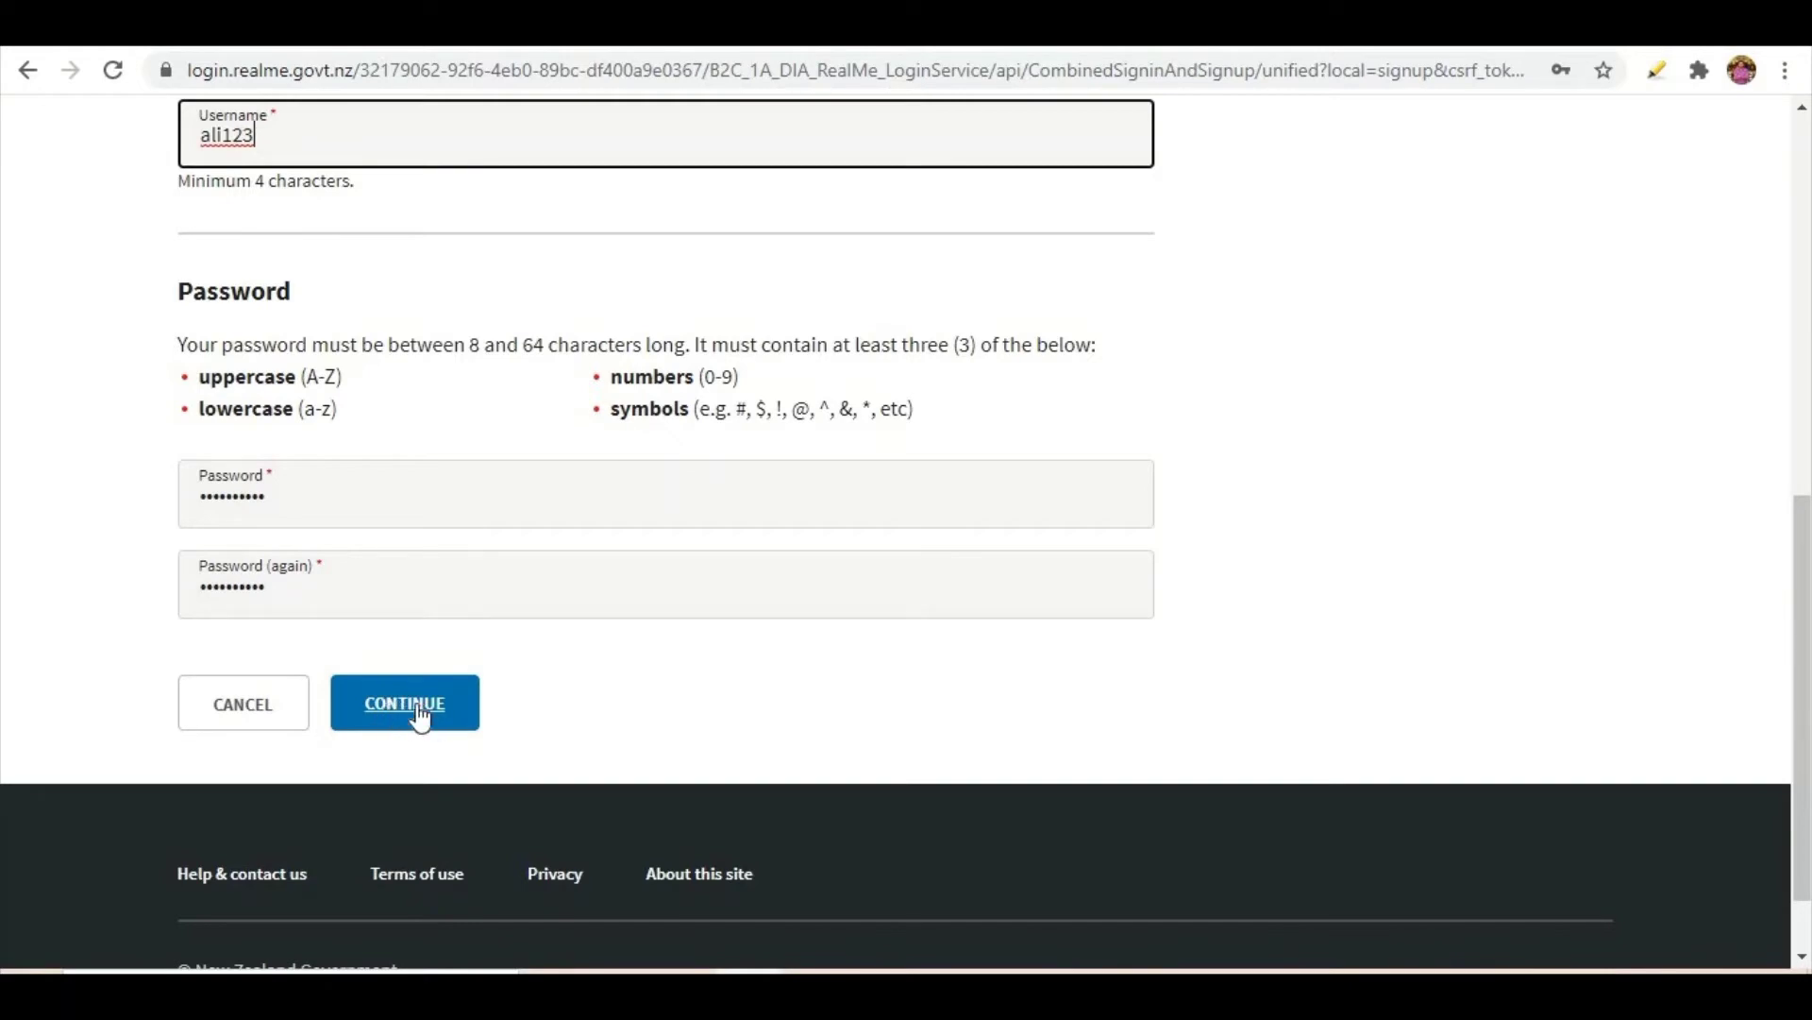
click(379, 713)
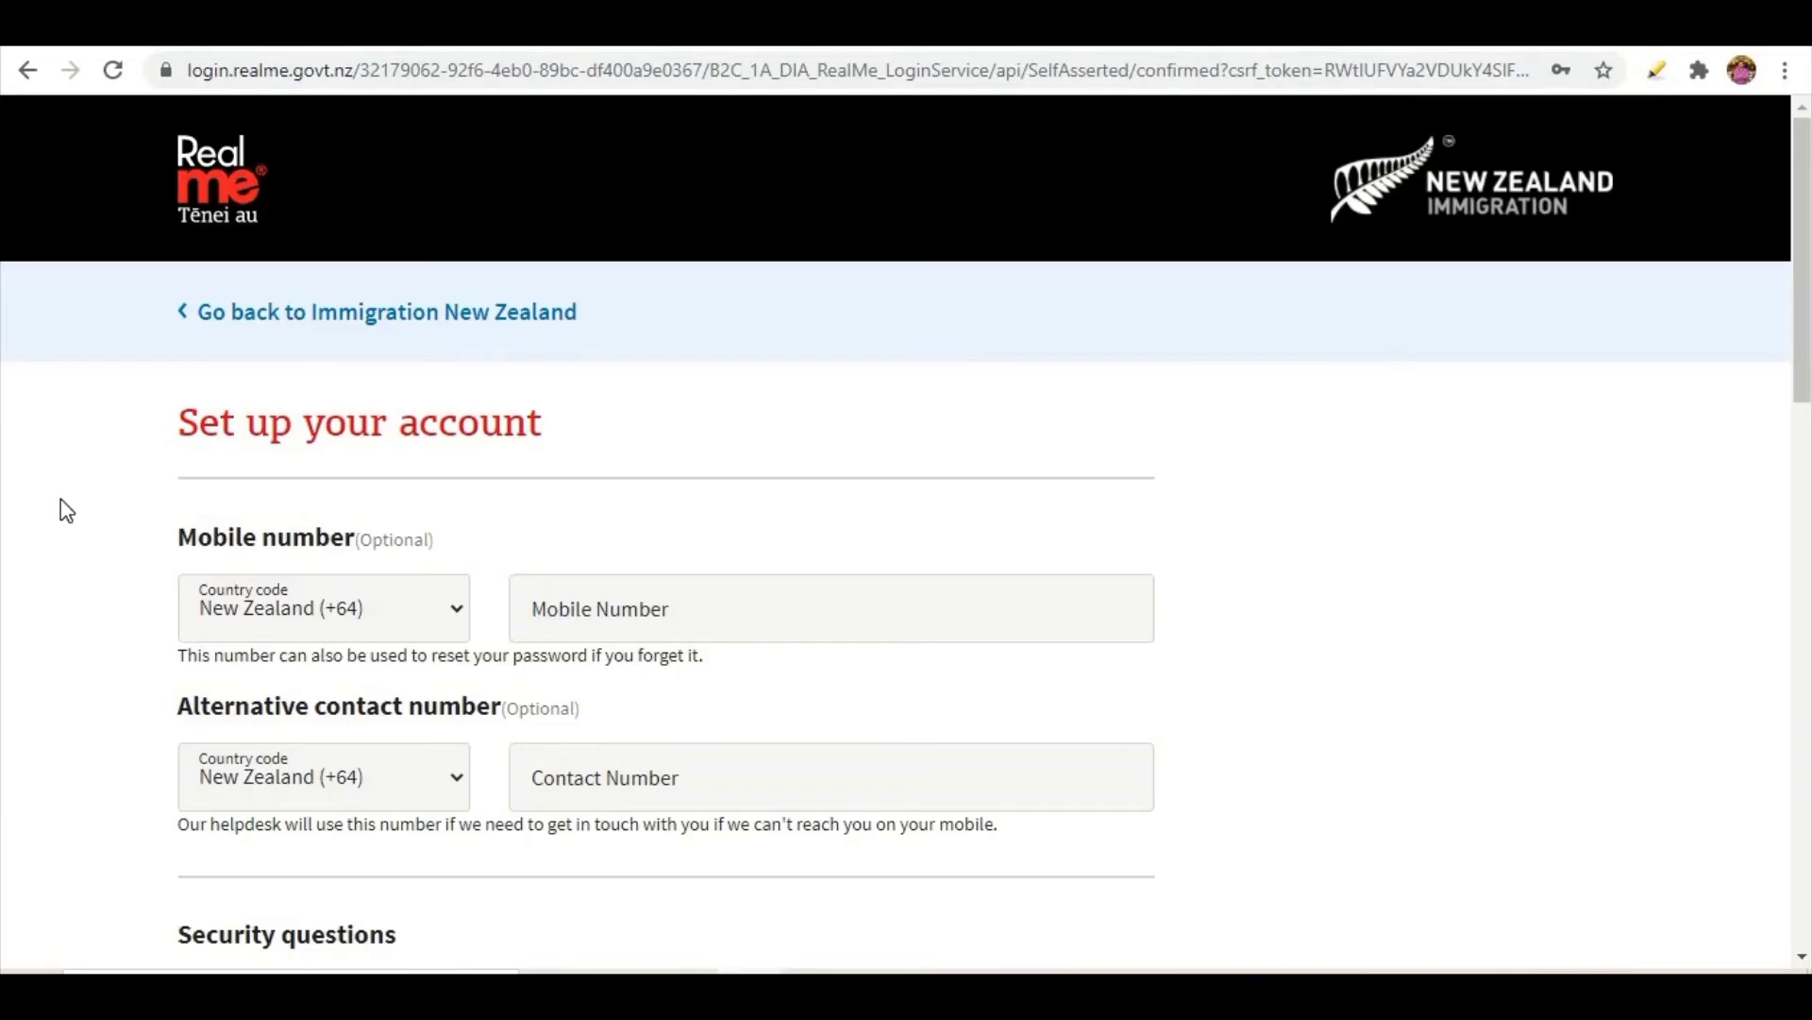
- Keep New Zealand (+64) as the alternative number's country code and open Question 1's choices
scroll(61, 499, down, 1)
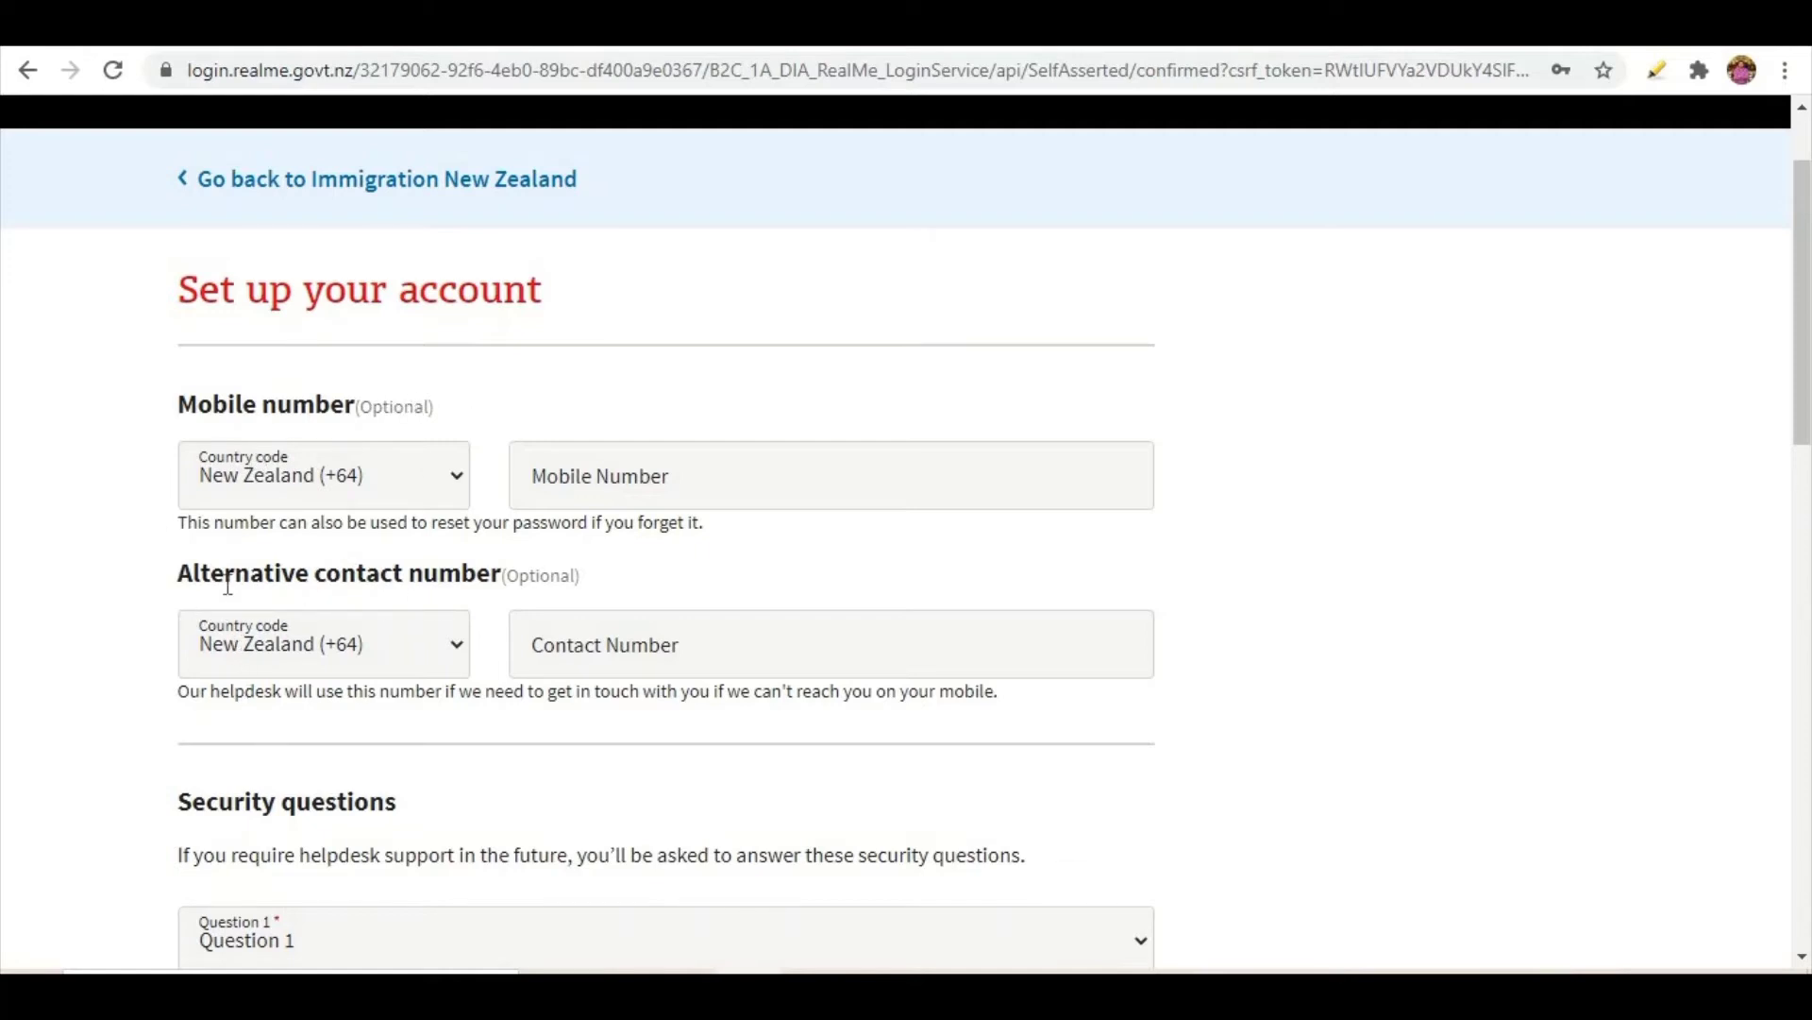
click(455, 647)
scroll(399, 264, down, 1)
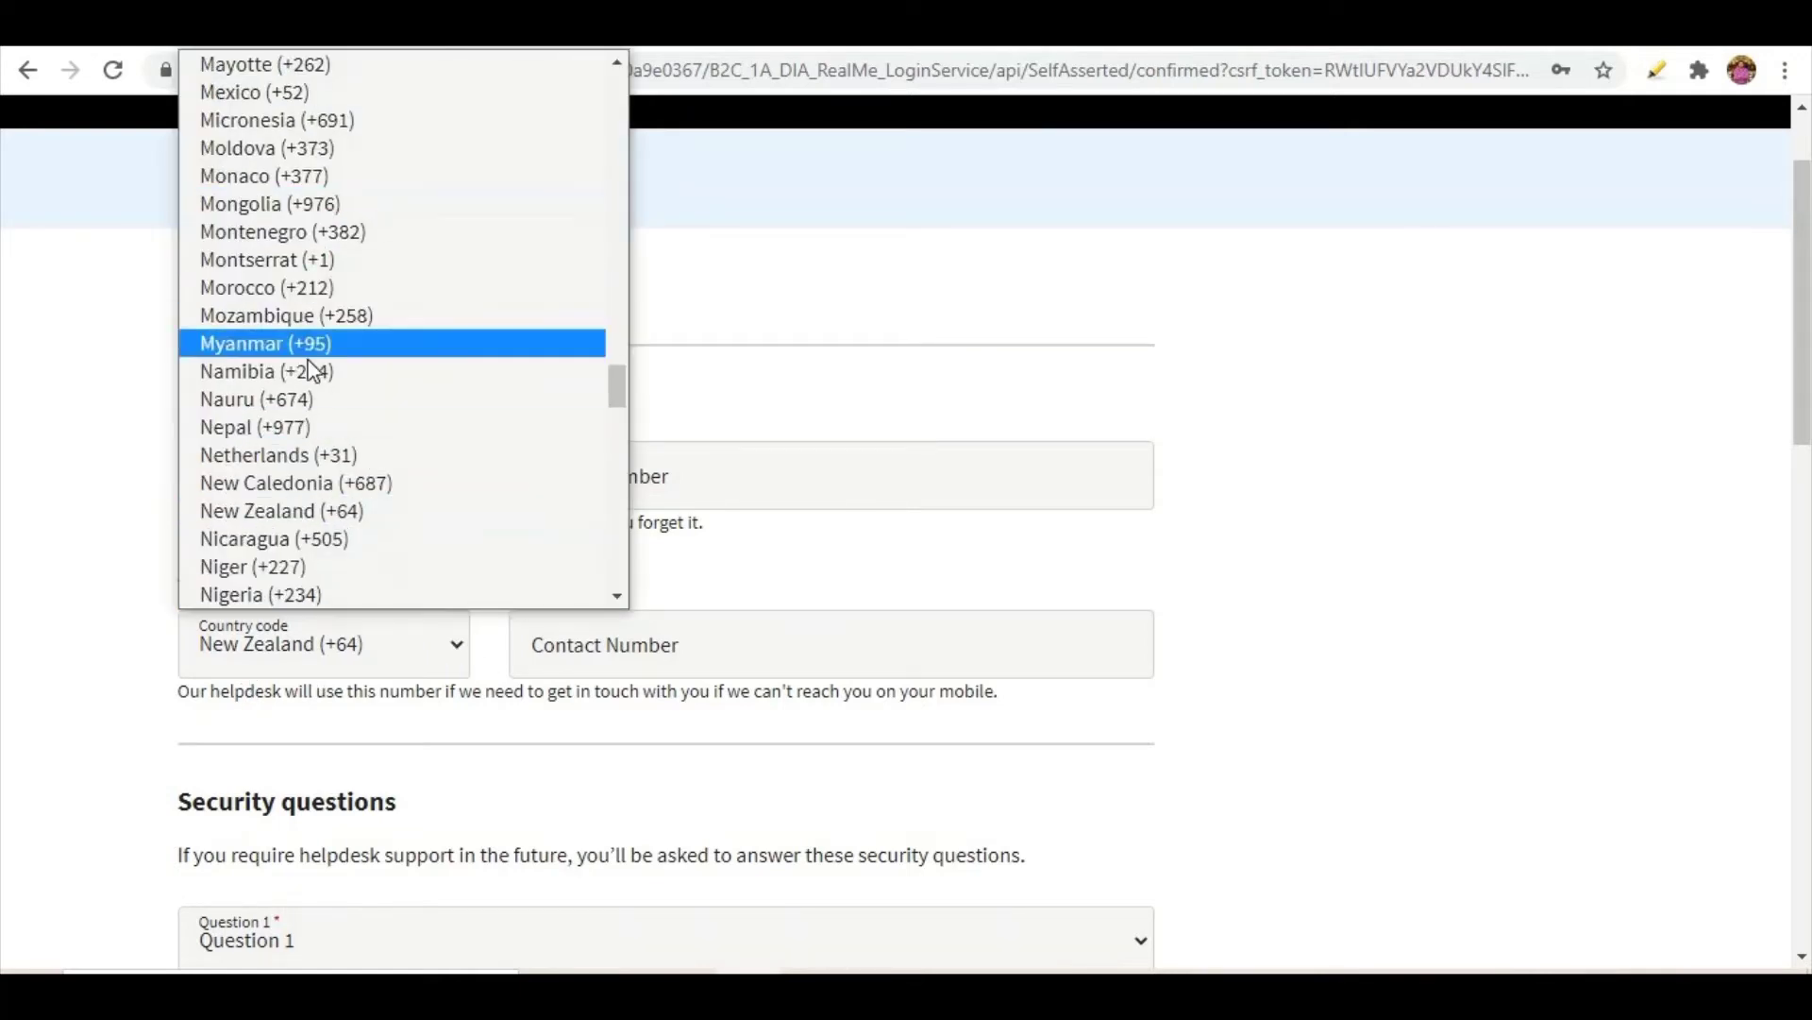
click(123, 529)
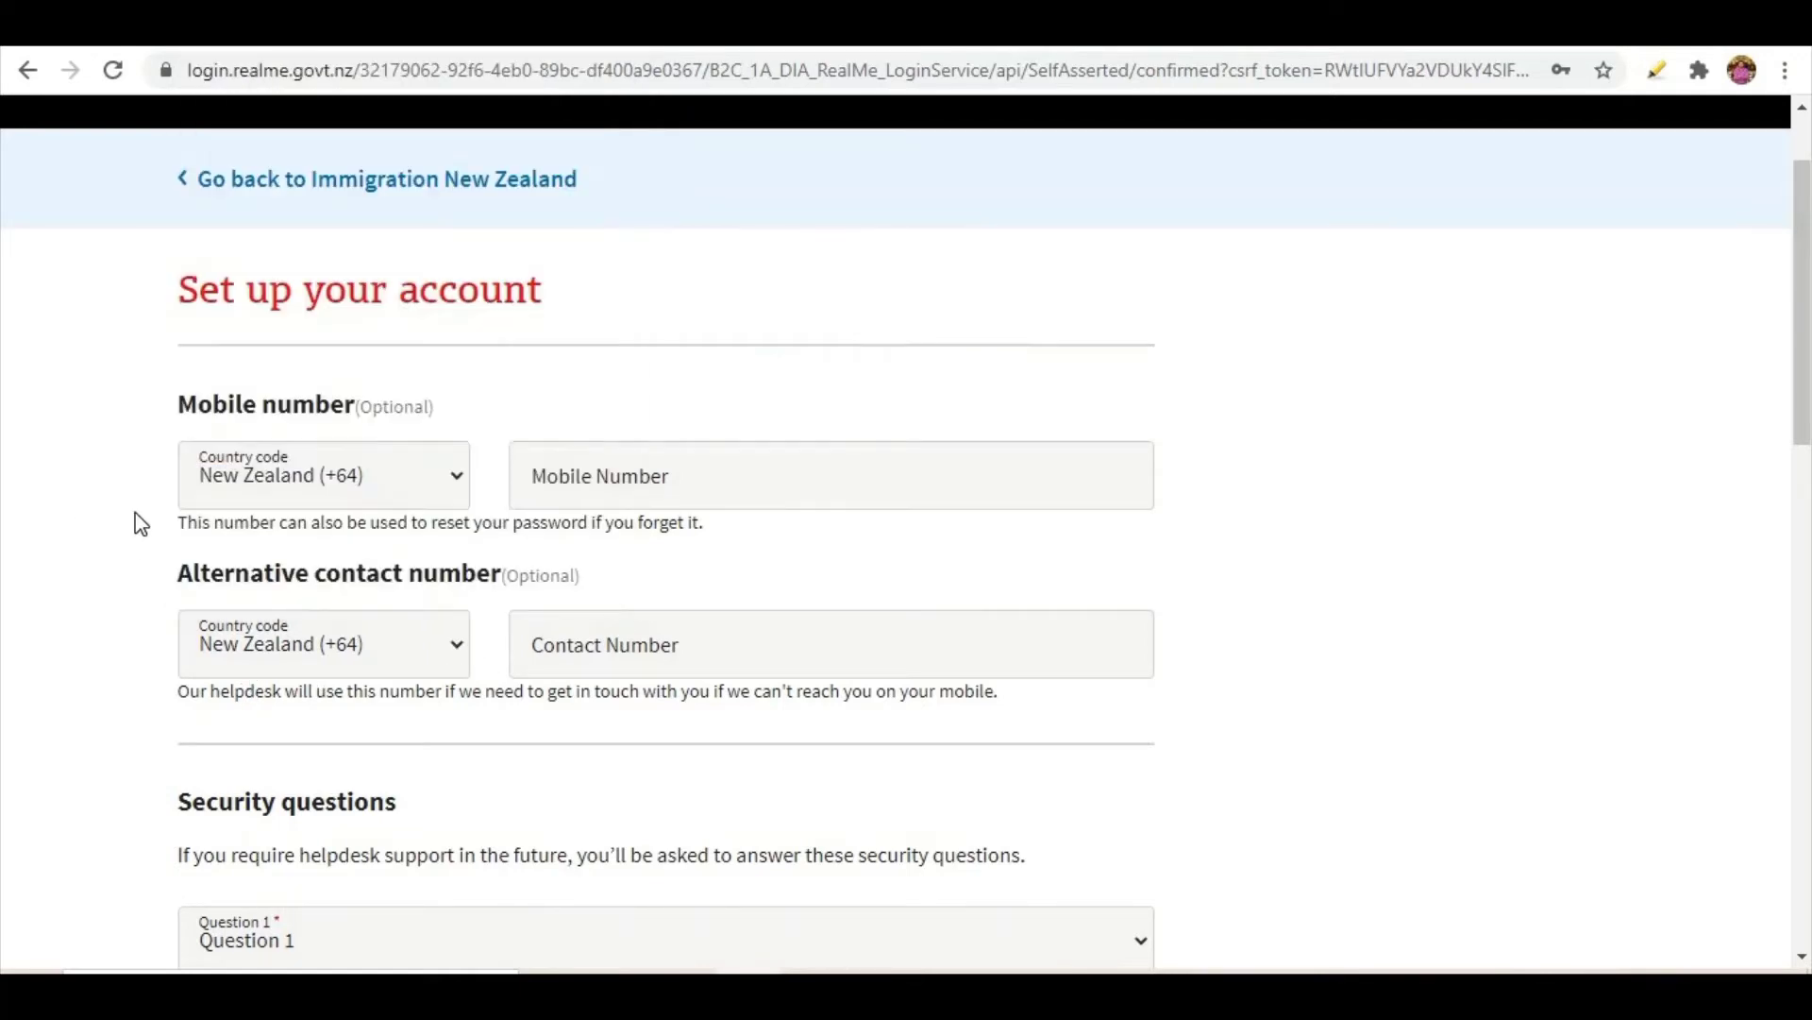
scroll(131, 567, down, 1)
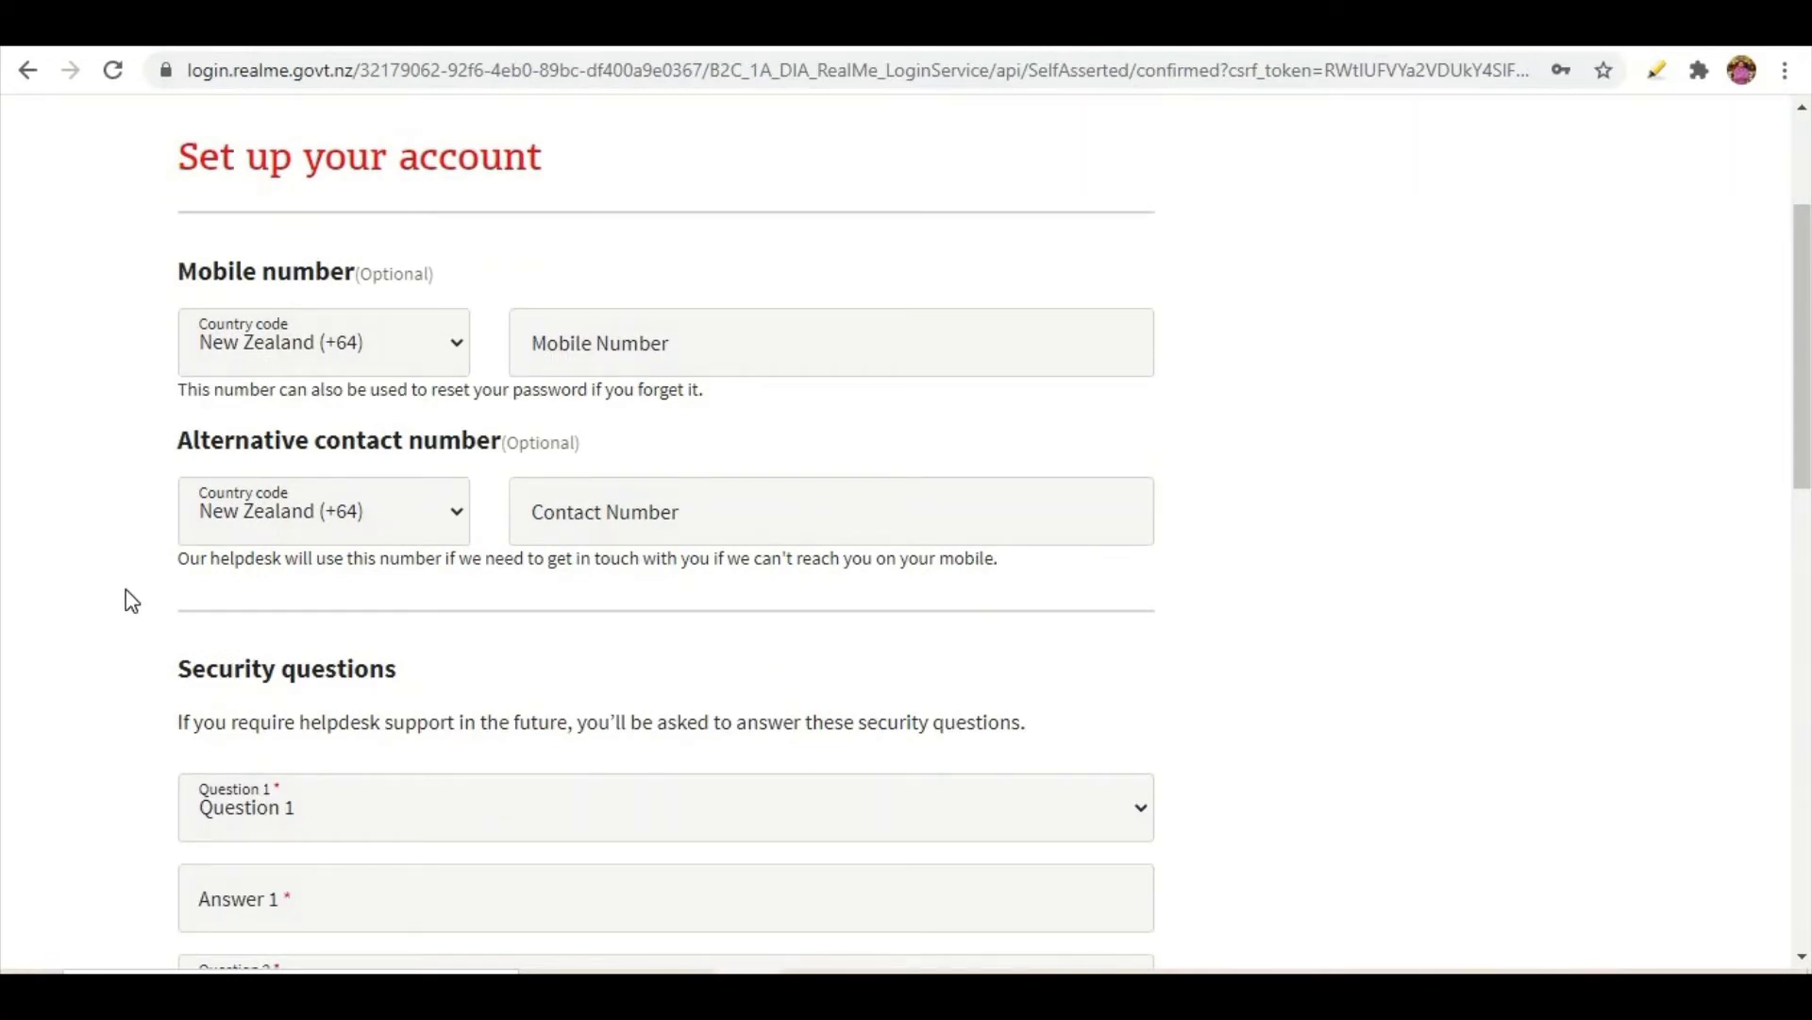
scroll(131, 601, down, 1)
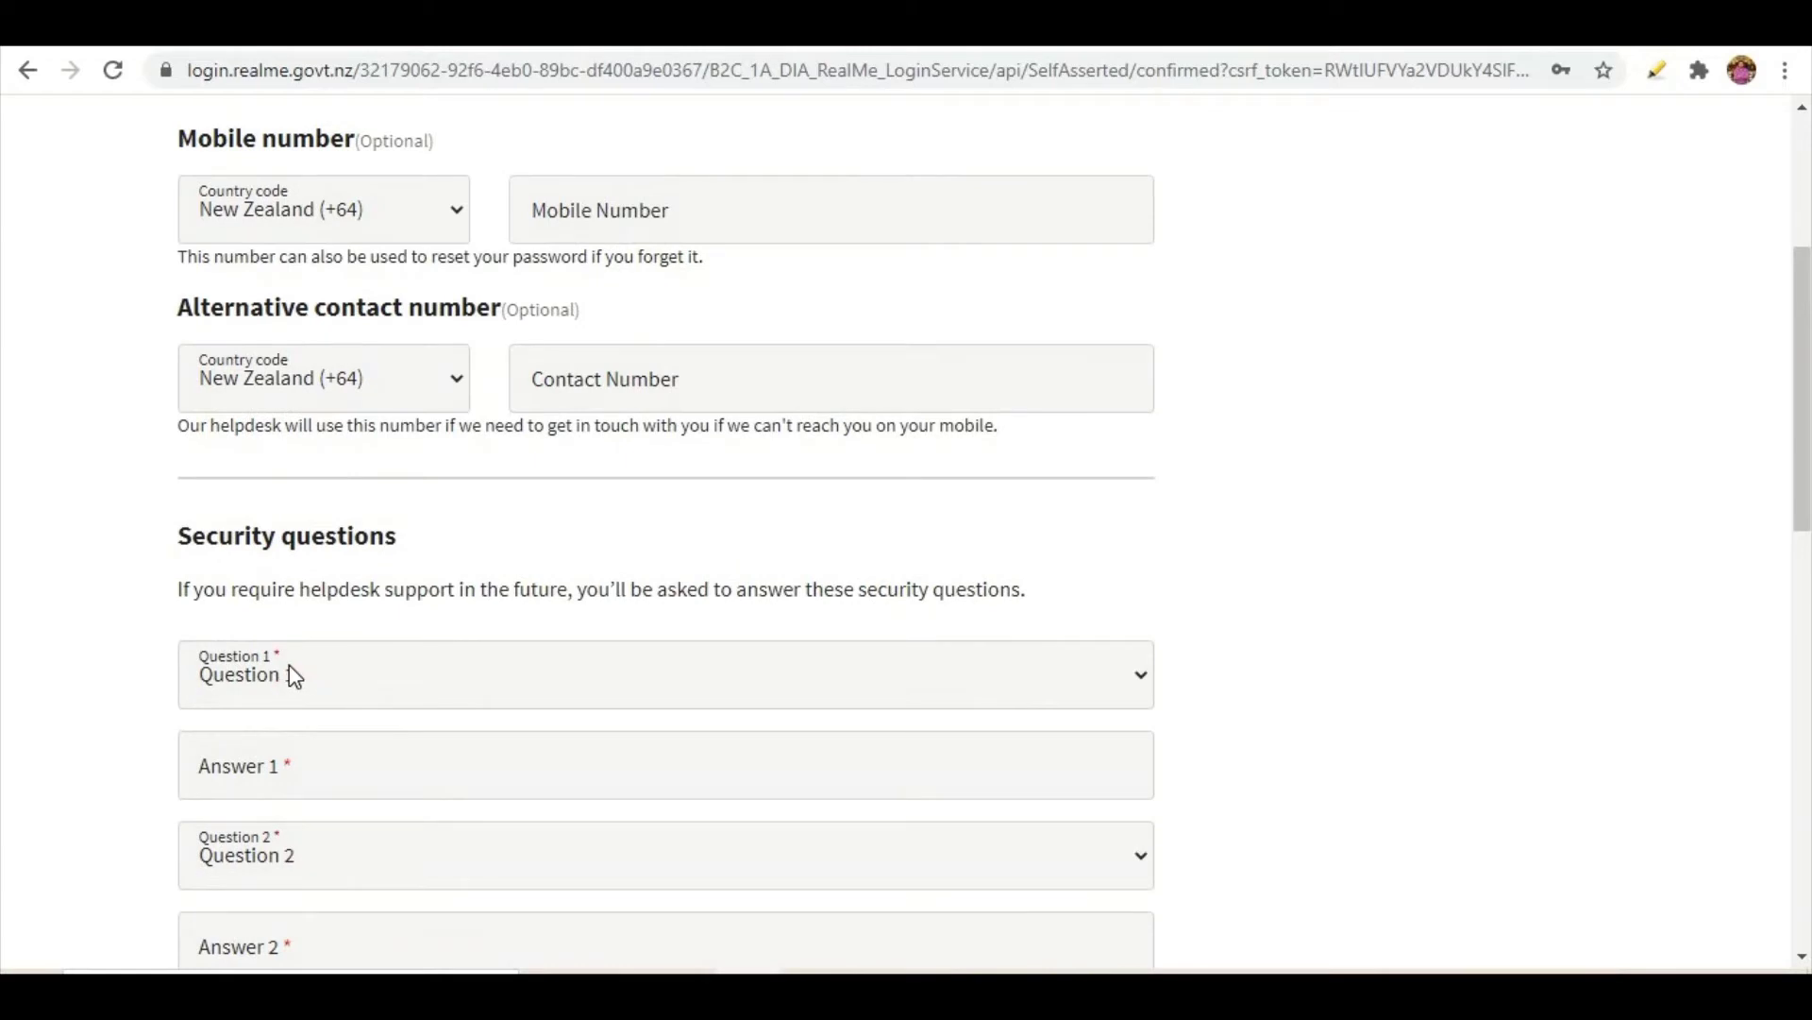
click(289, 672)
scroll(289, 672, down, 2)
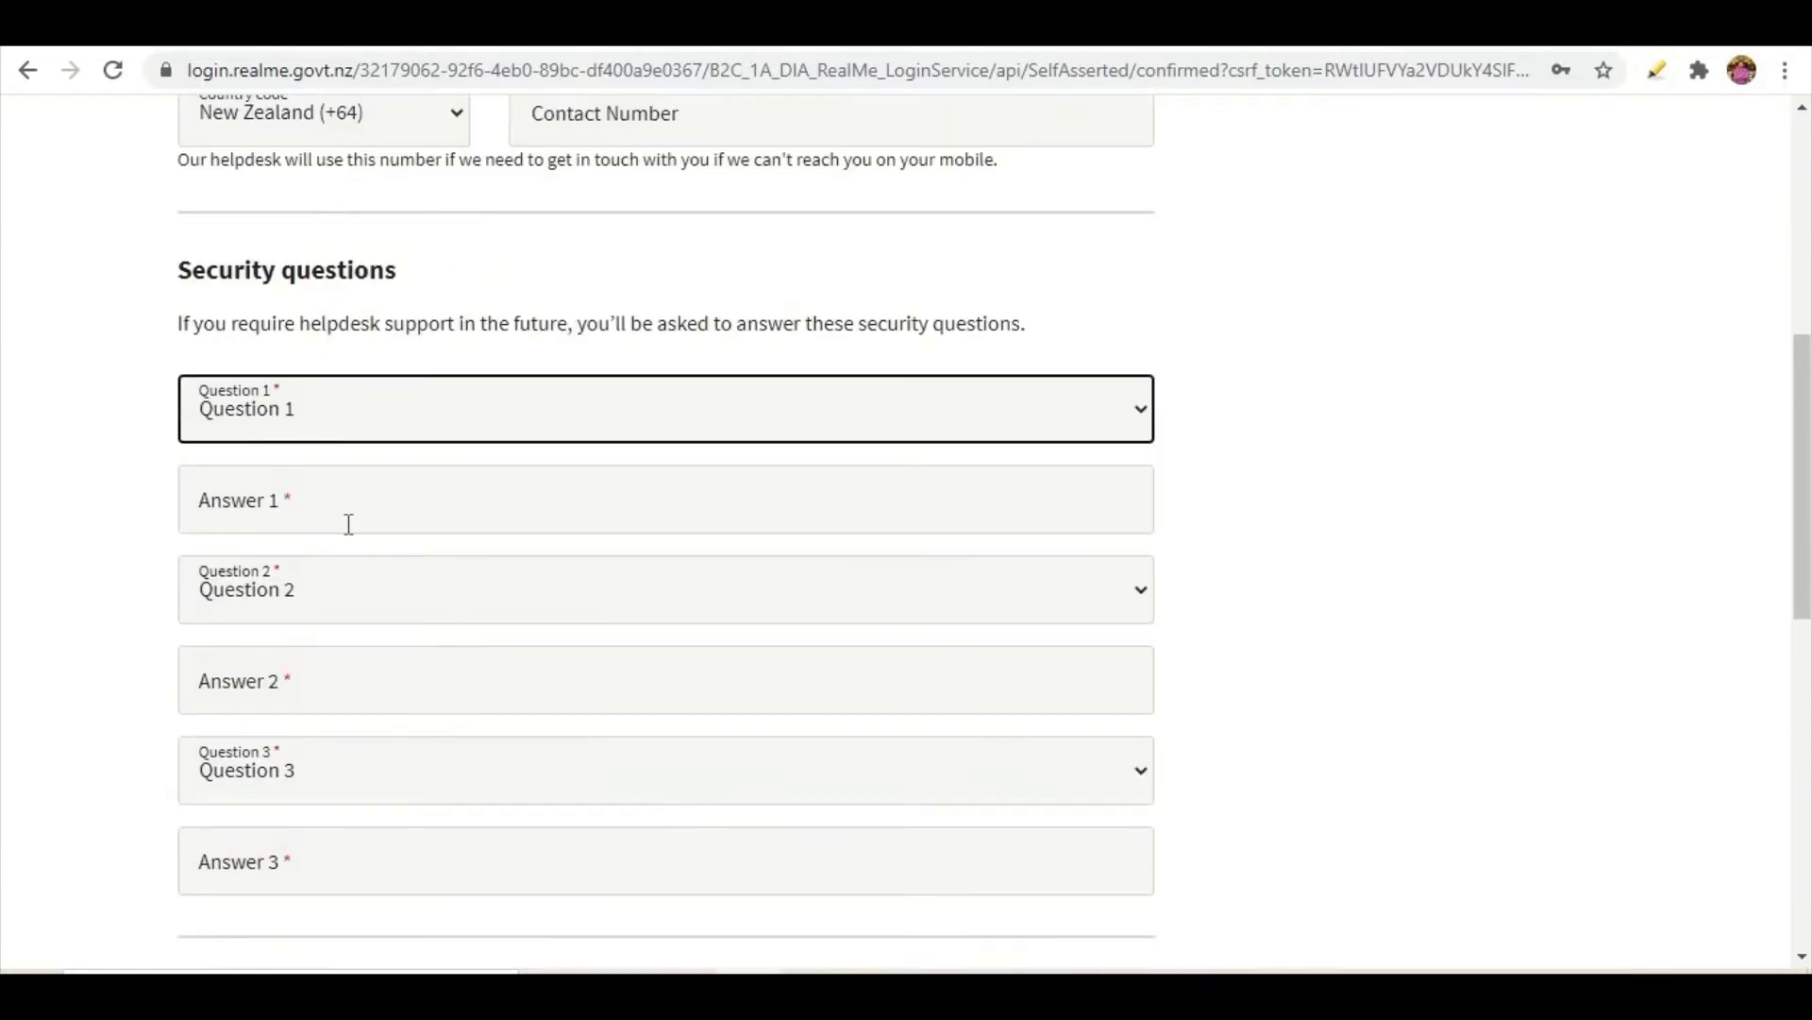
- Choose the oldest cousin question for Question 1 and enter answers for the security questions
click(356, 412)
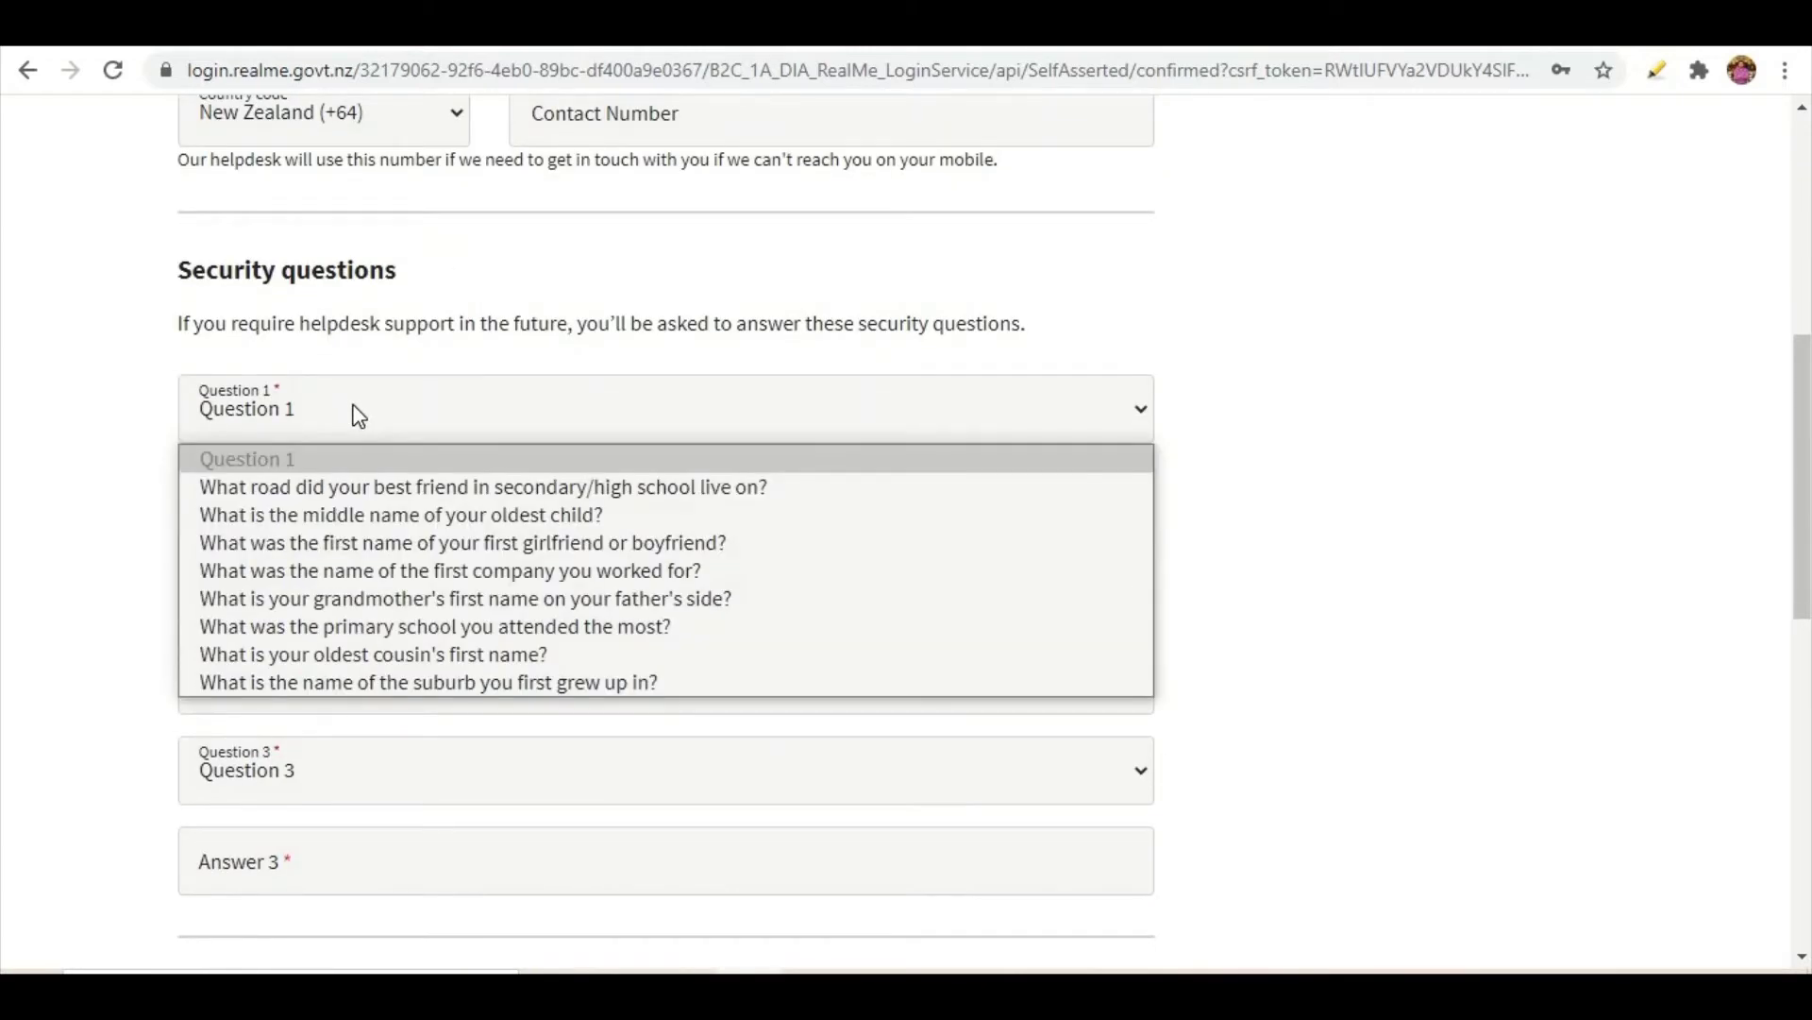
click(351, 654)
click(517, 490)
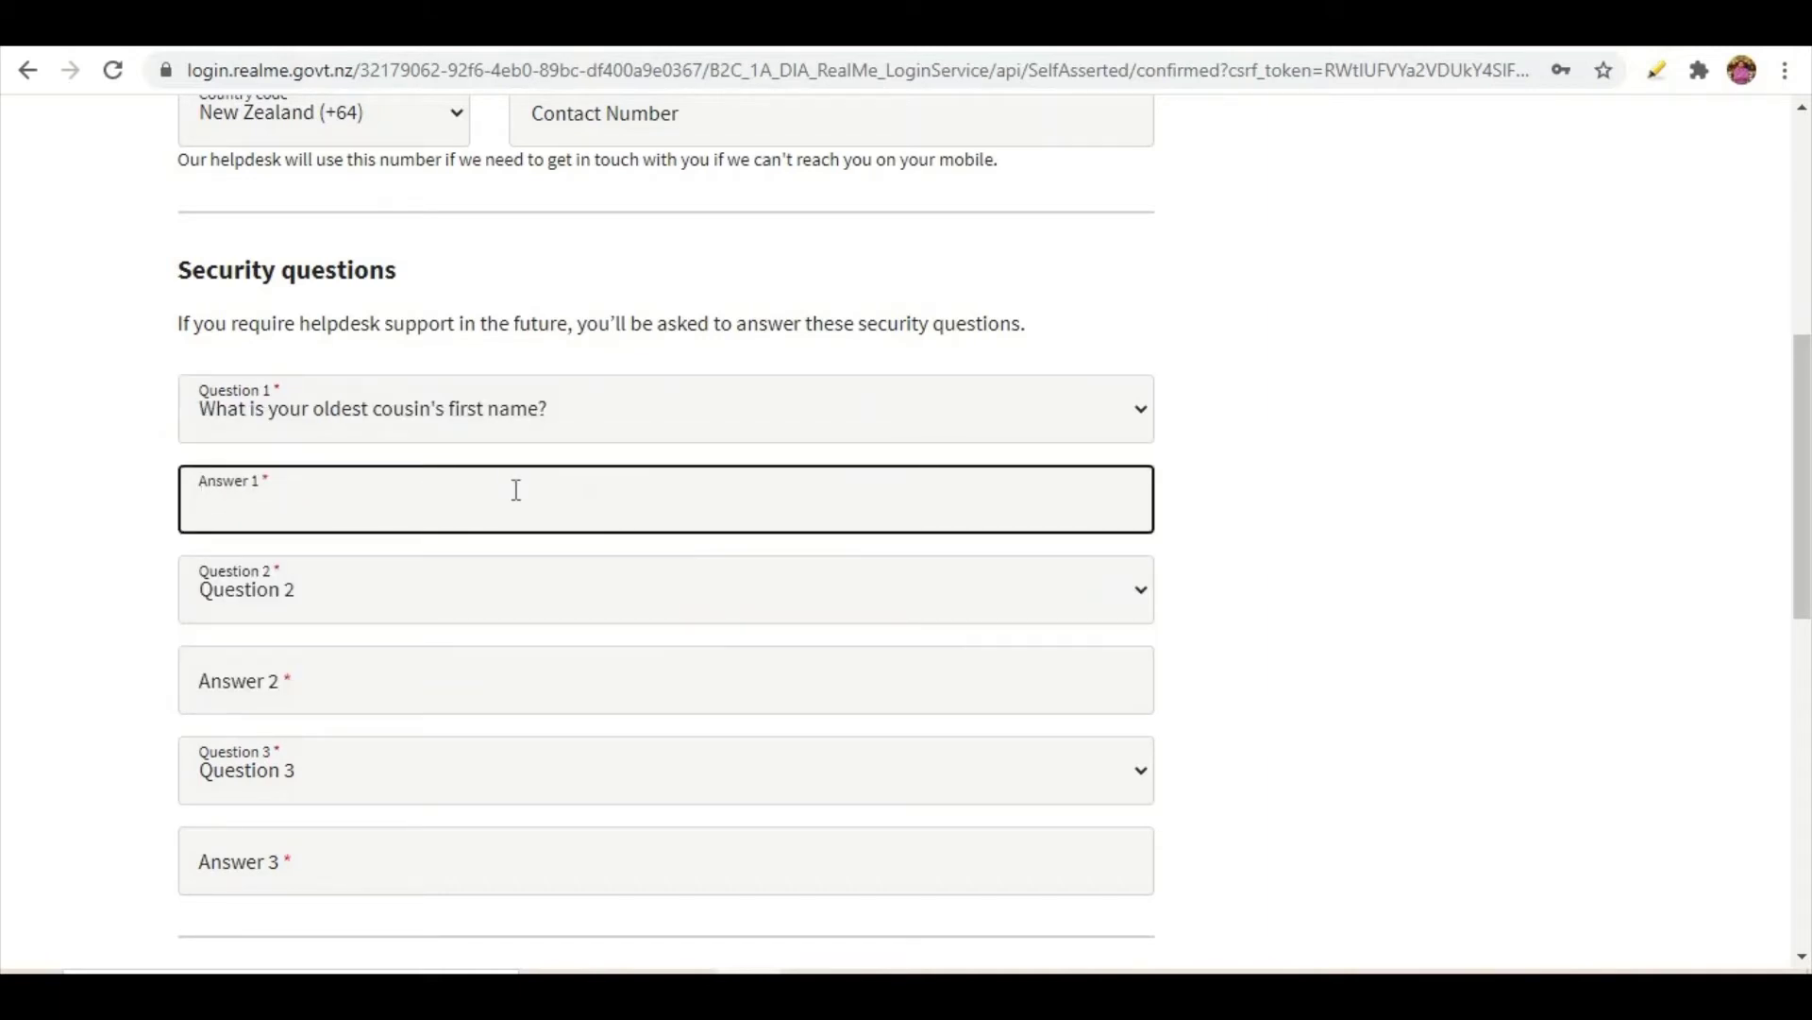
click(953, 866)
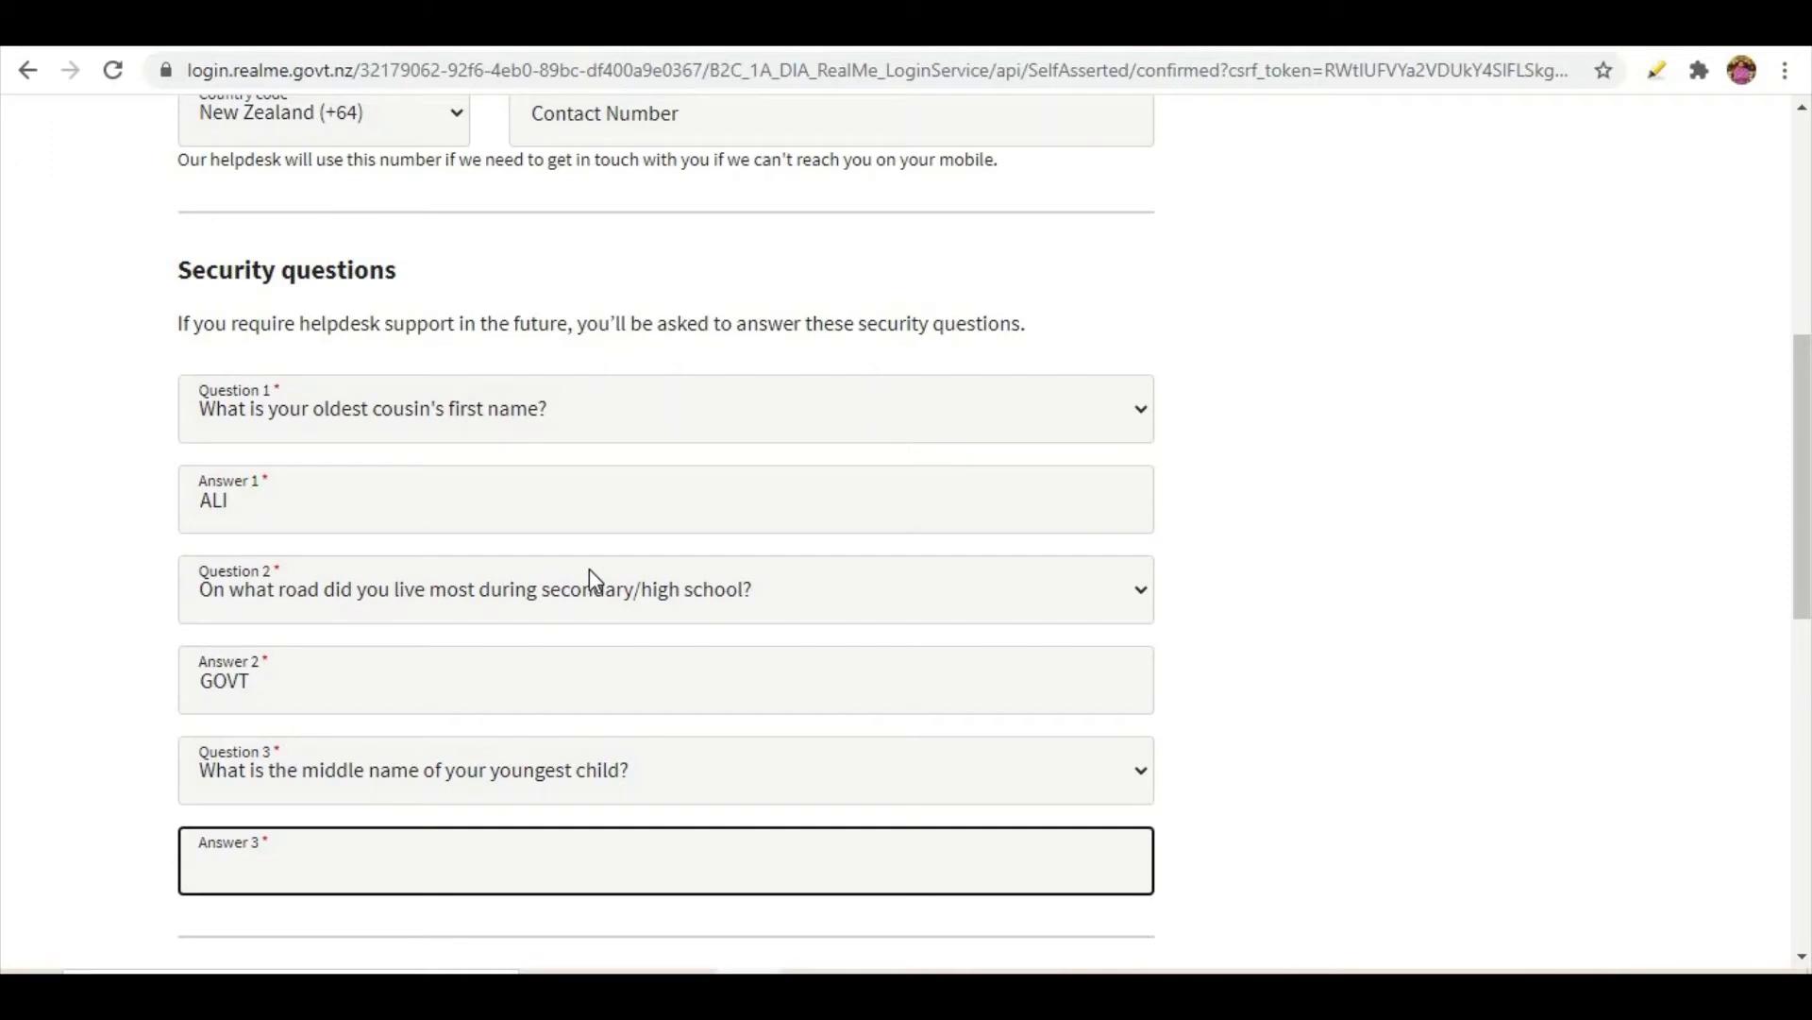
- Accept the RealMe Terms of use and create the login
scroll(589, 575, down, 5)
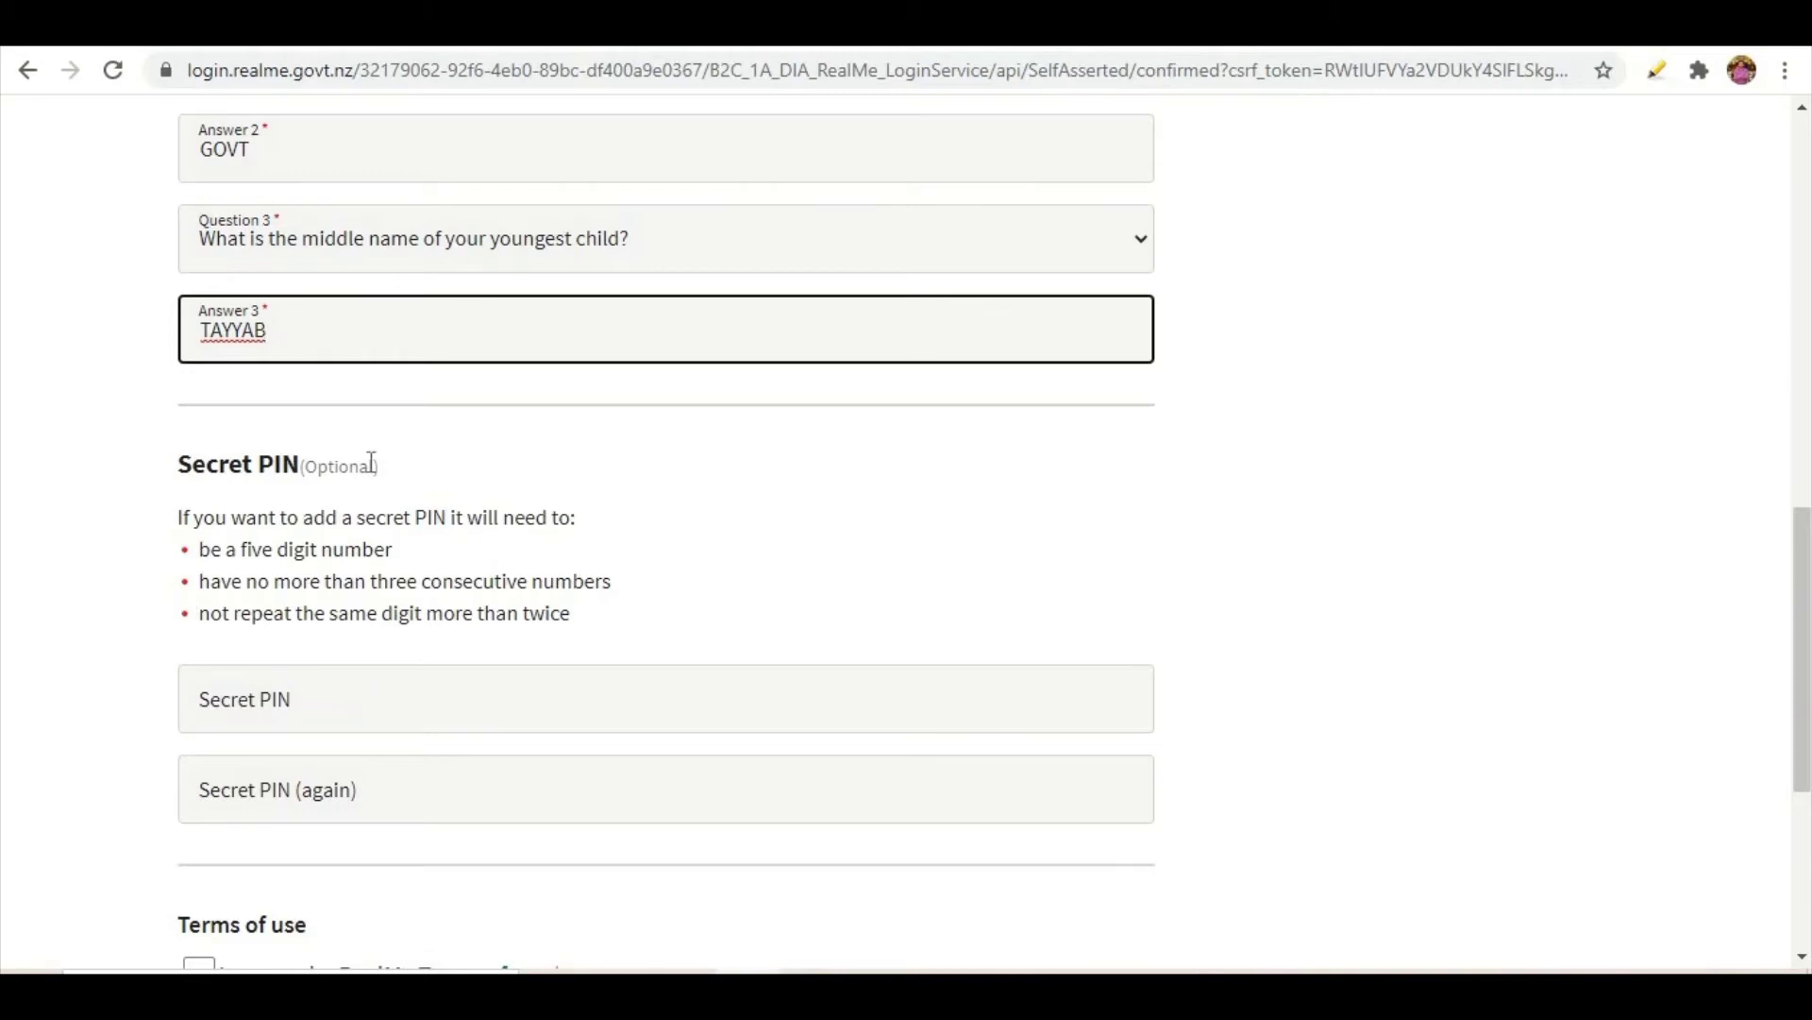
scroll(188, 469, down, 4)
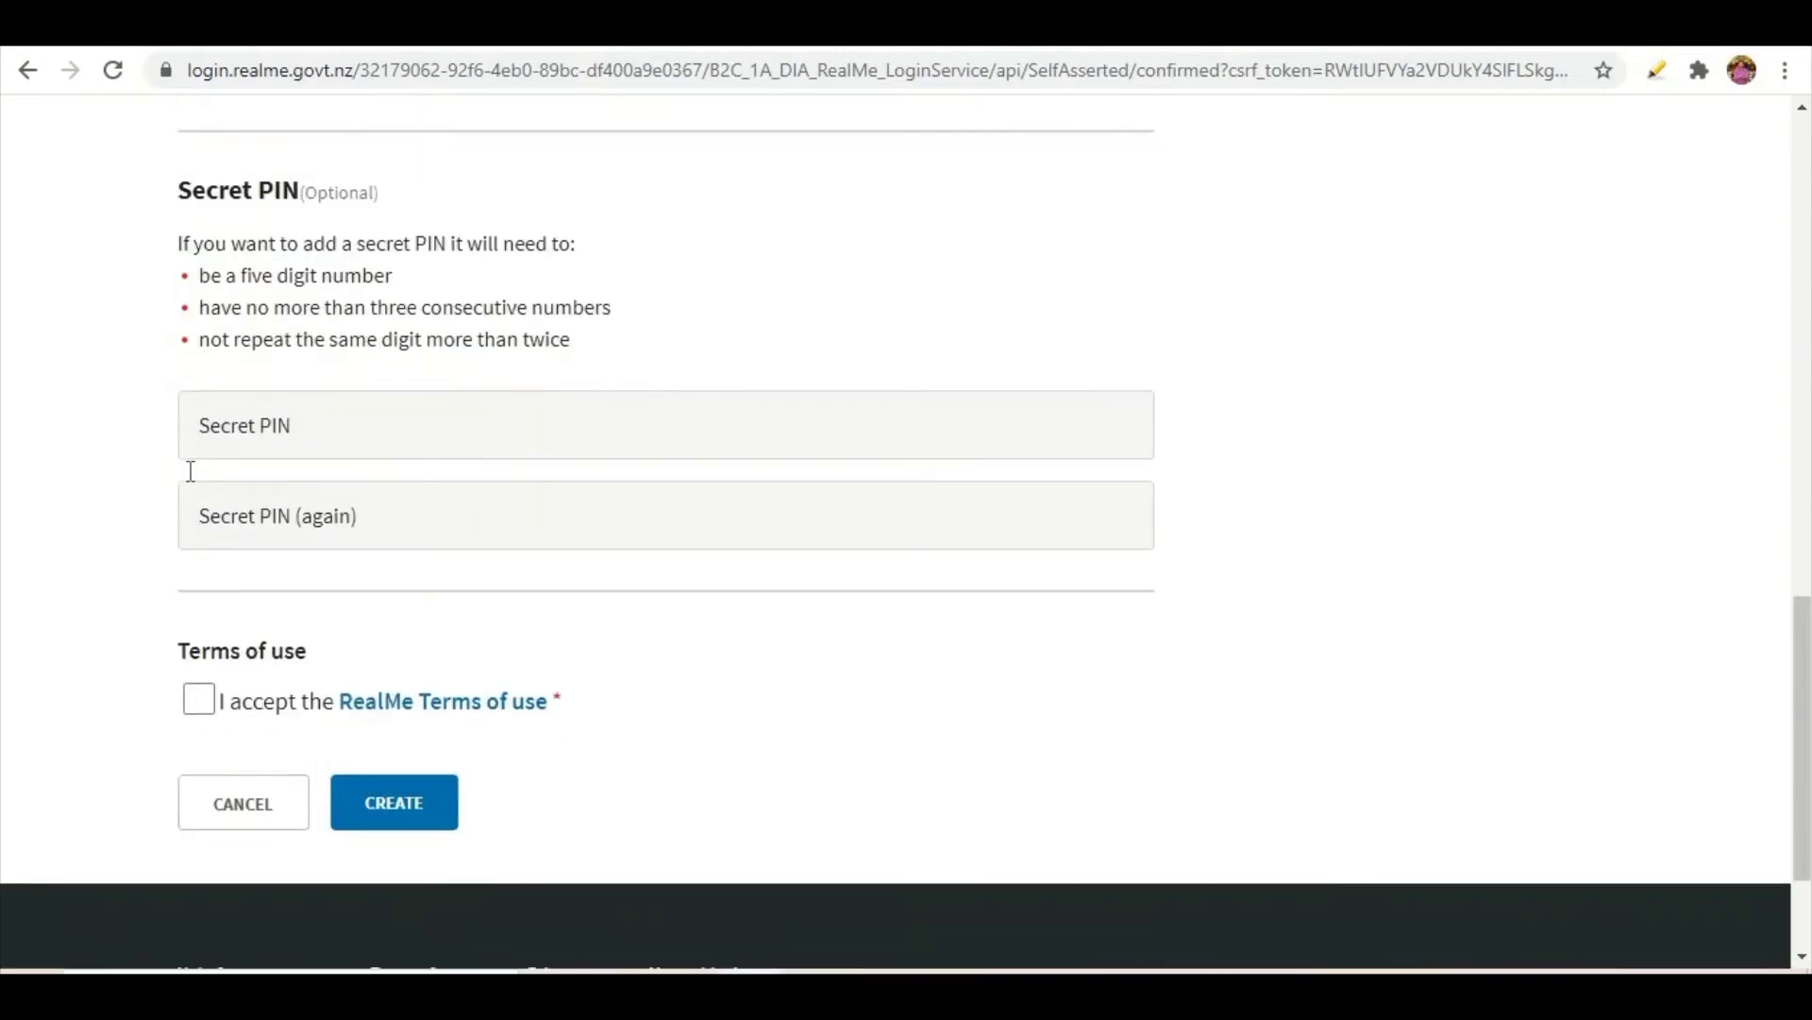
scroll(184, 491, up, 1)
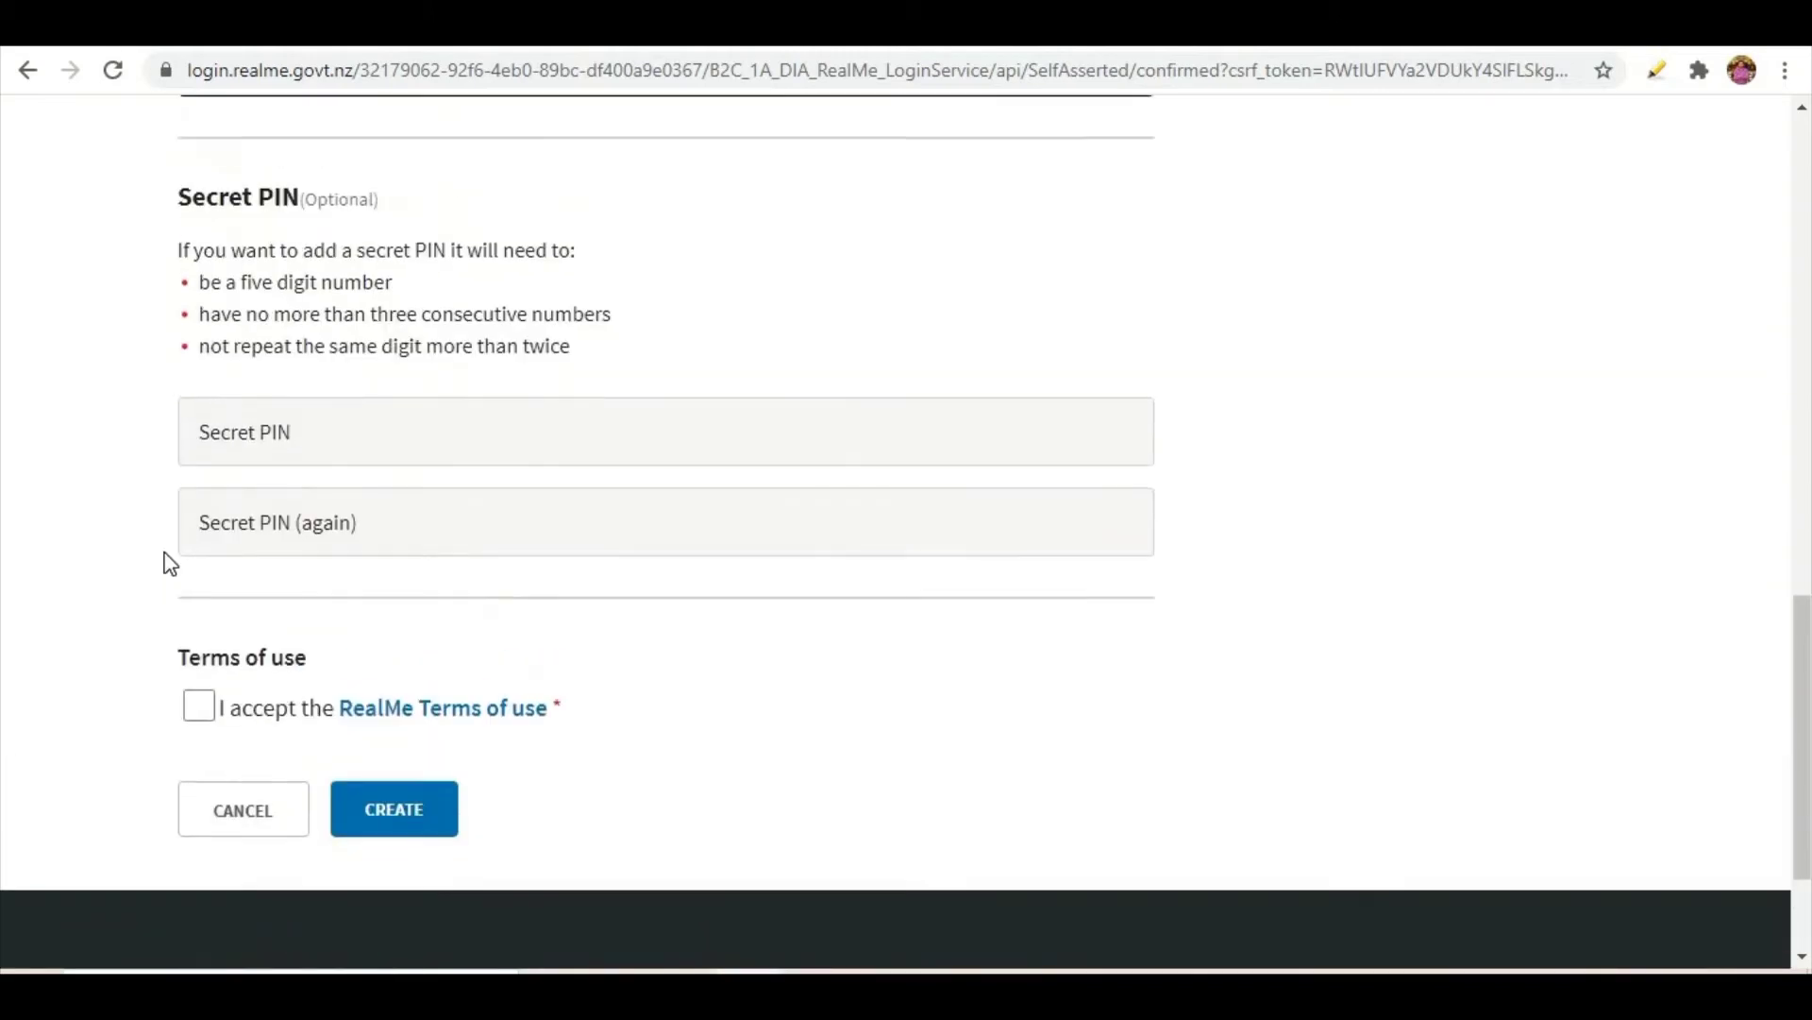
click(197, 708)
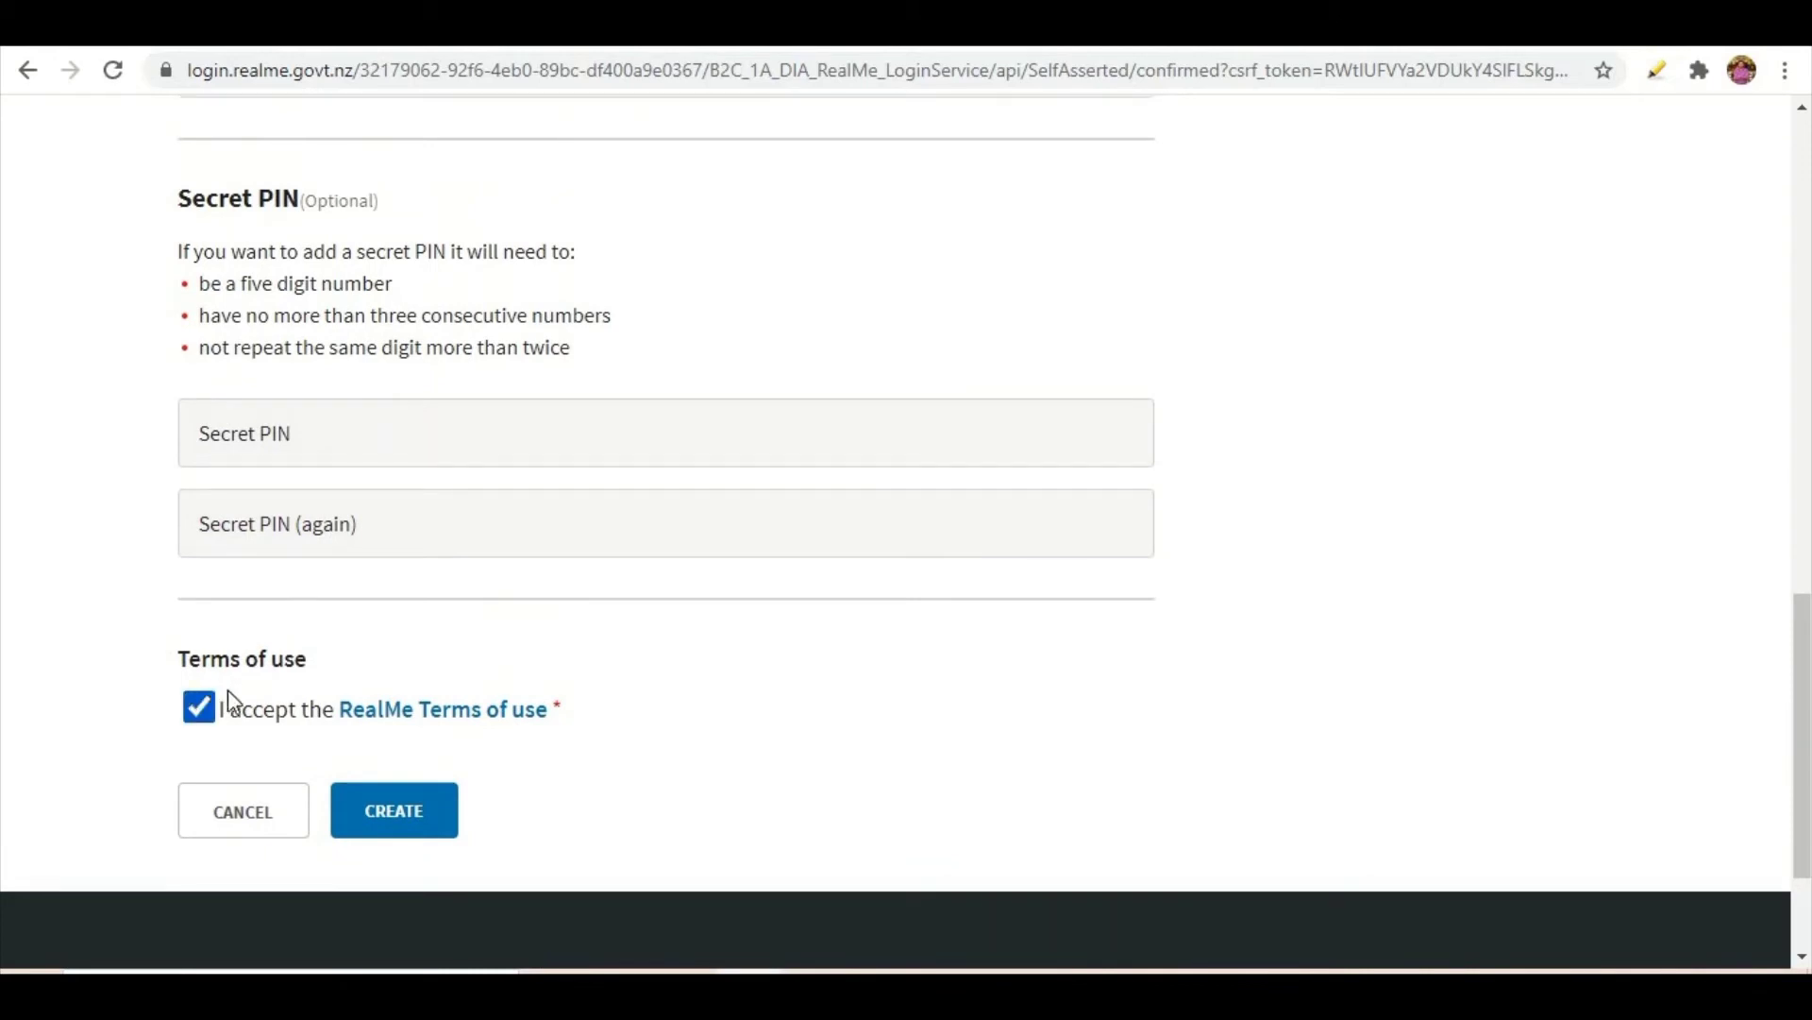
click(398, 806)
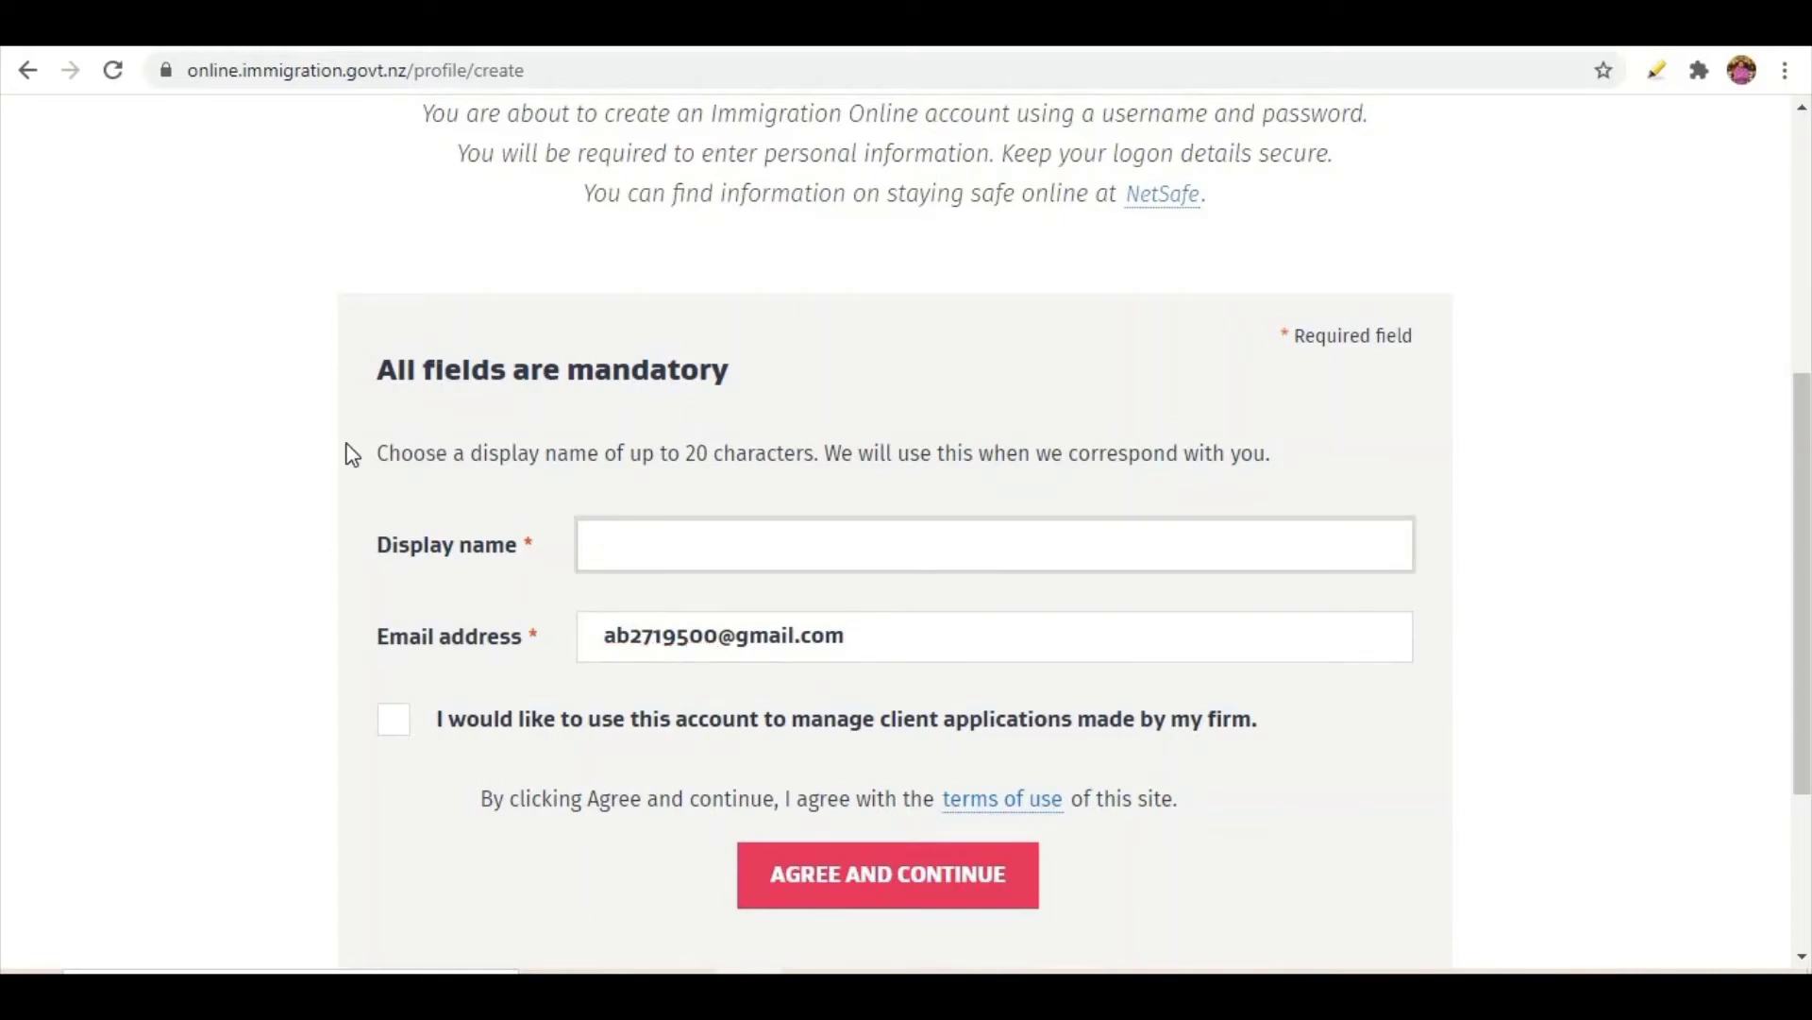
- Enter a display name for the profile, fixing a typo, then agree and continue
scroll(679, 506, up, 4)
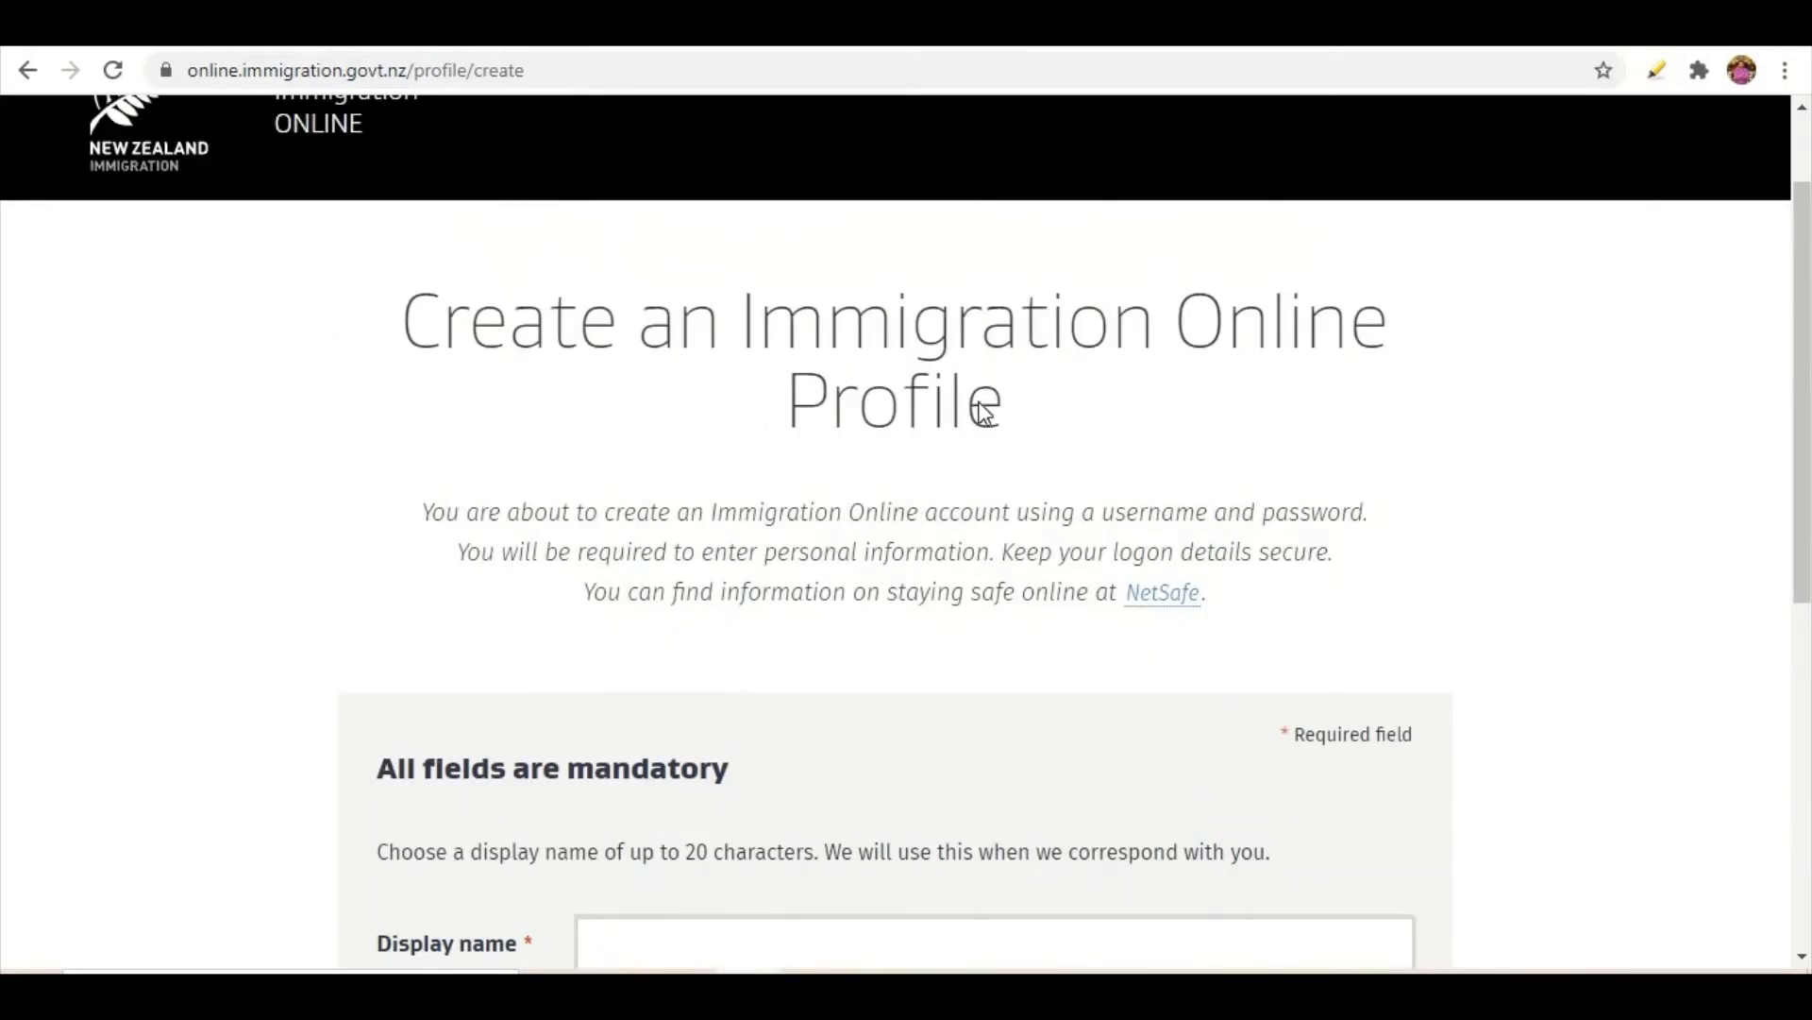
scroll(614, 525, down, 4)
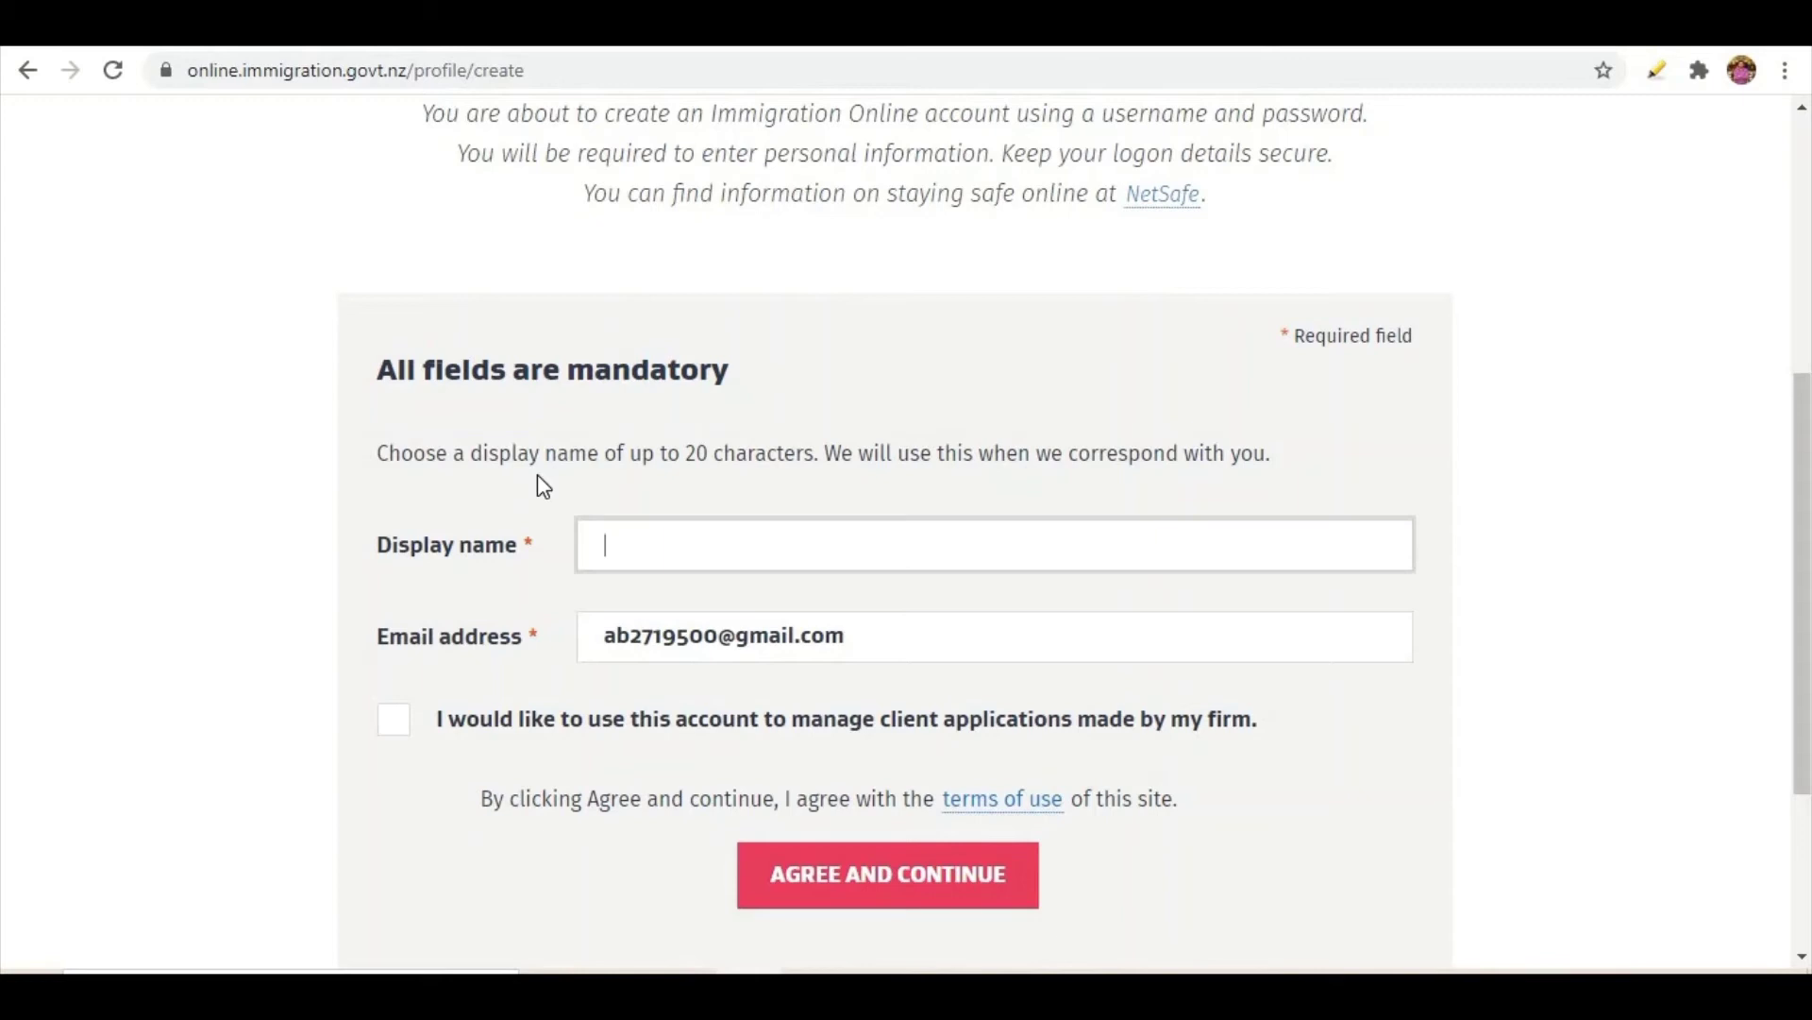
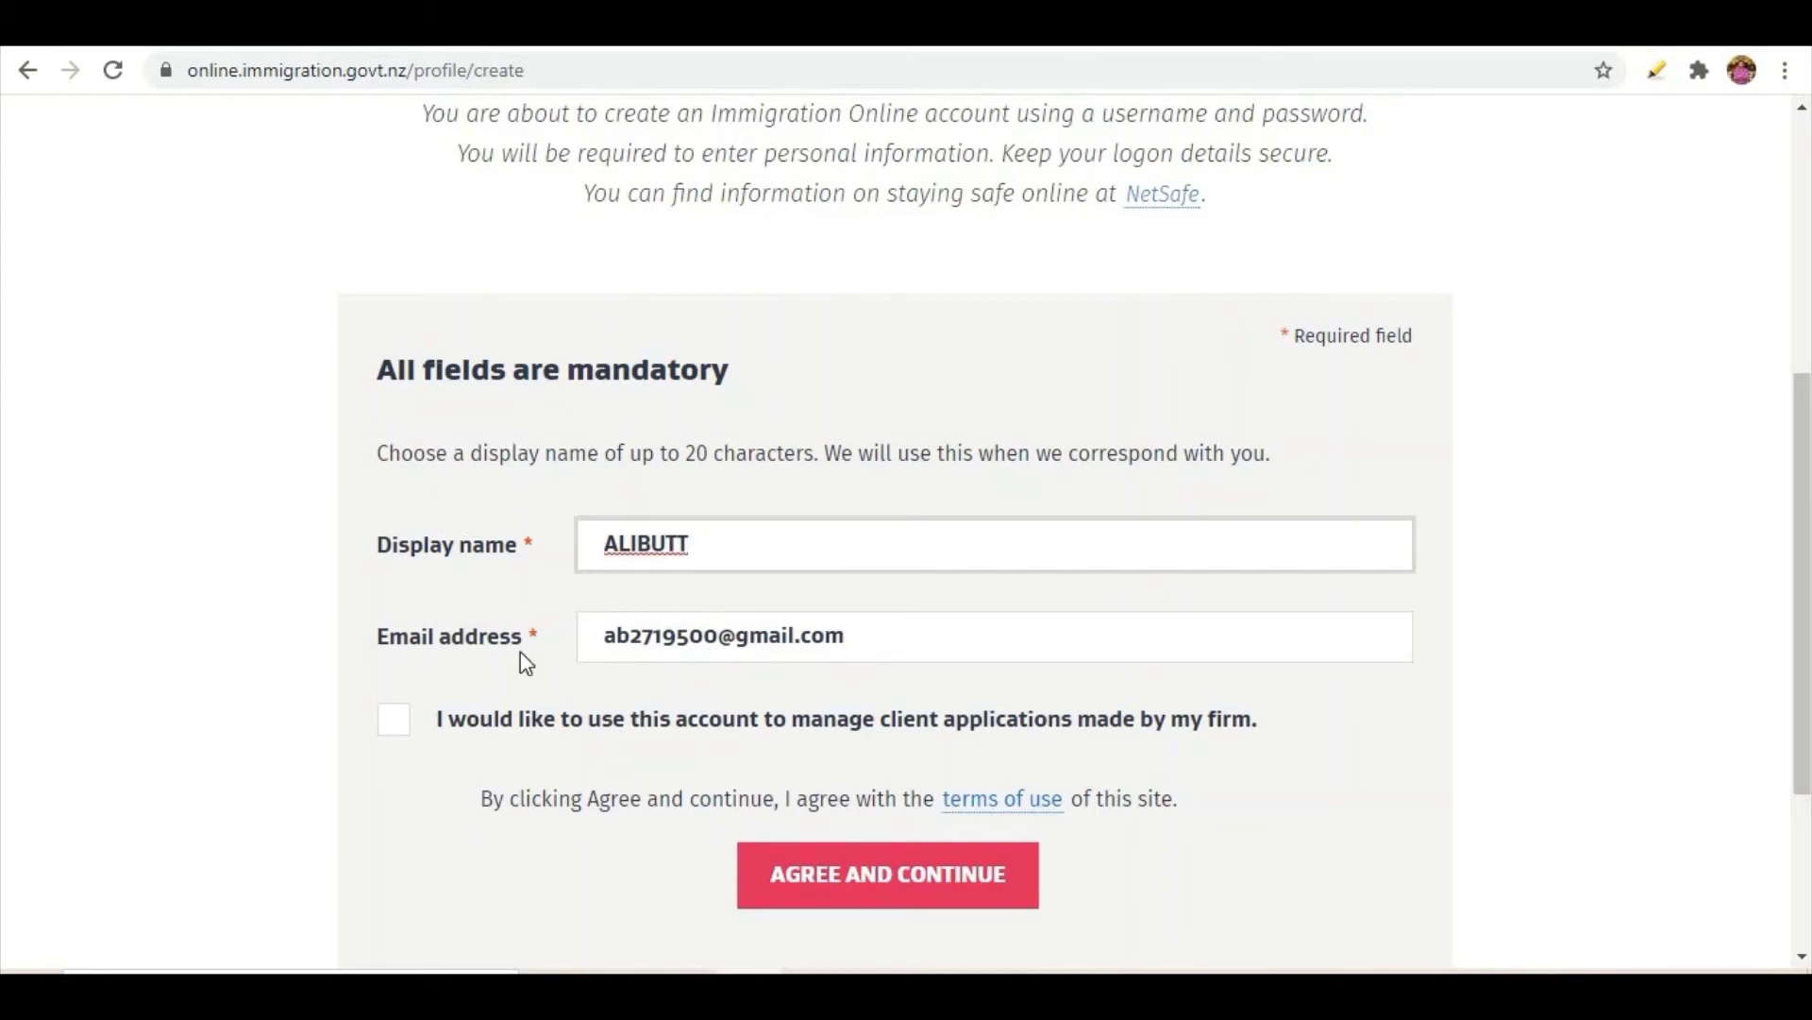
click(392, 734)
click(792, 854)
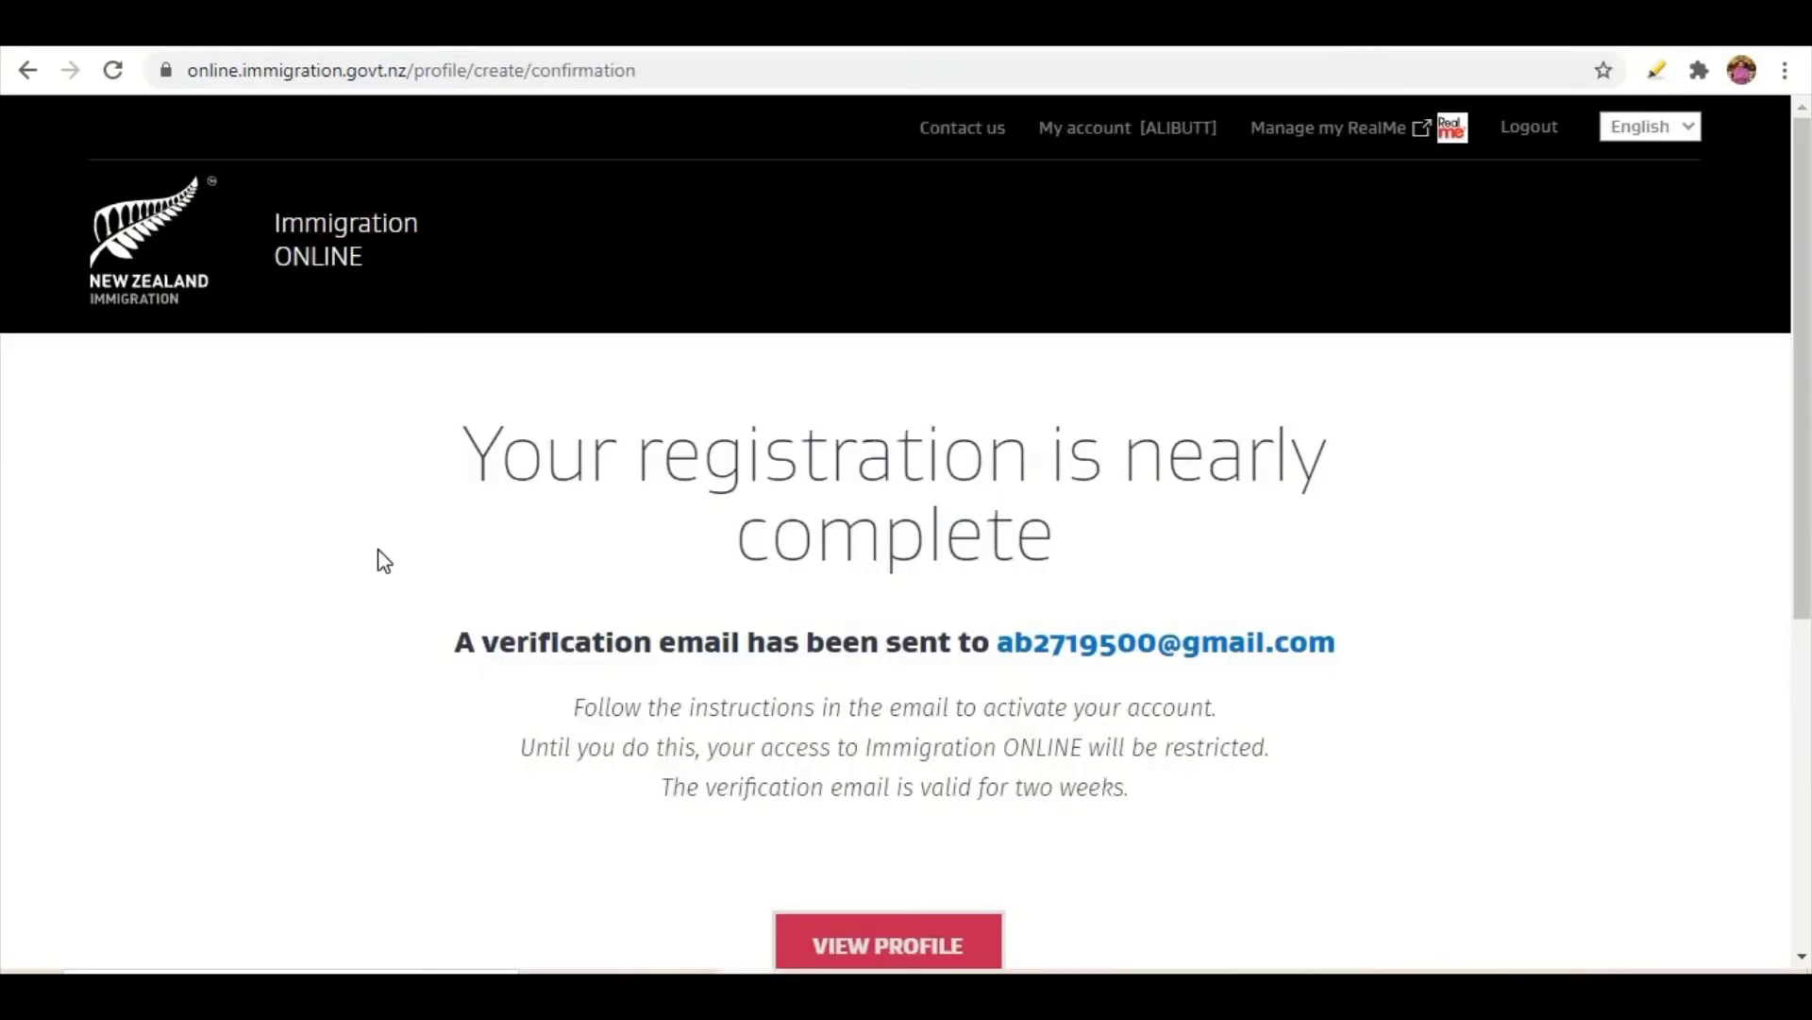
scroll(404, 529, down, 1)
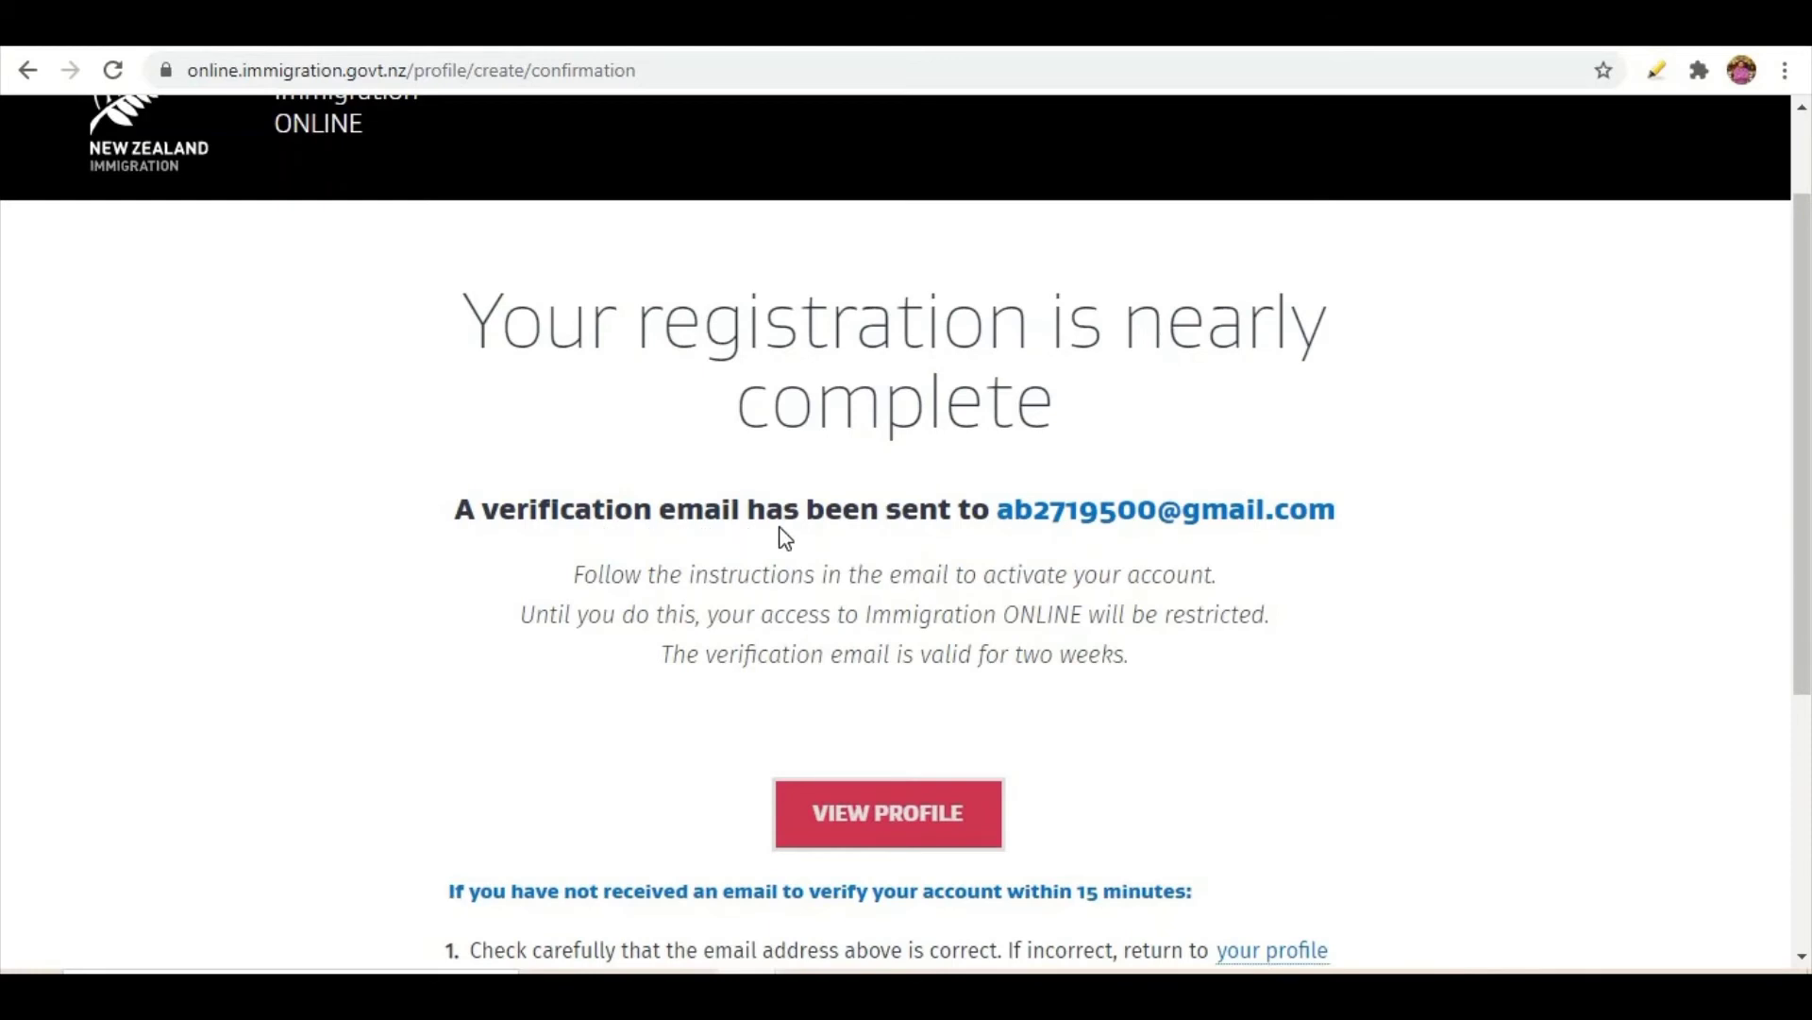
click(948, 847)
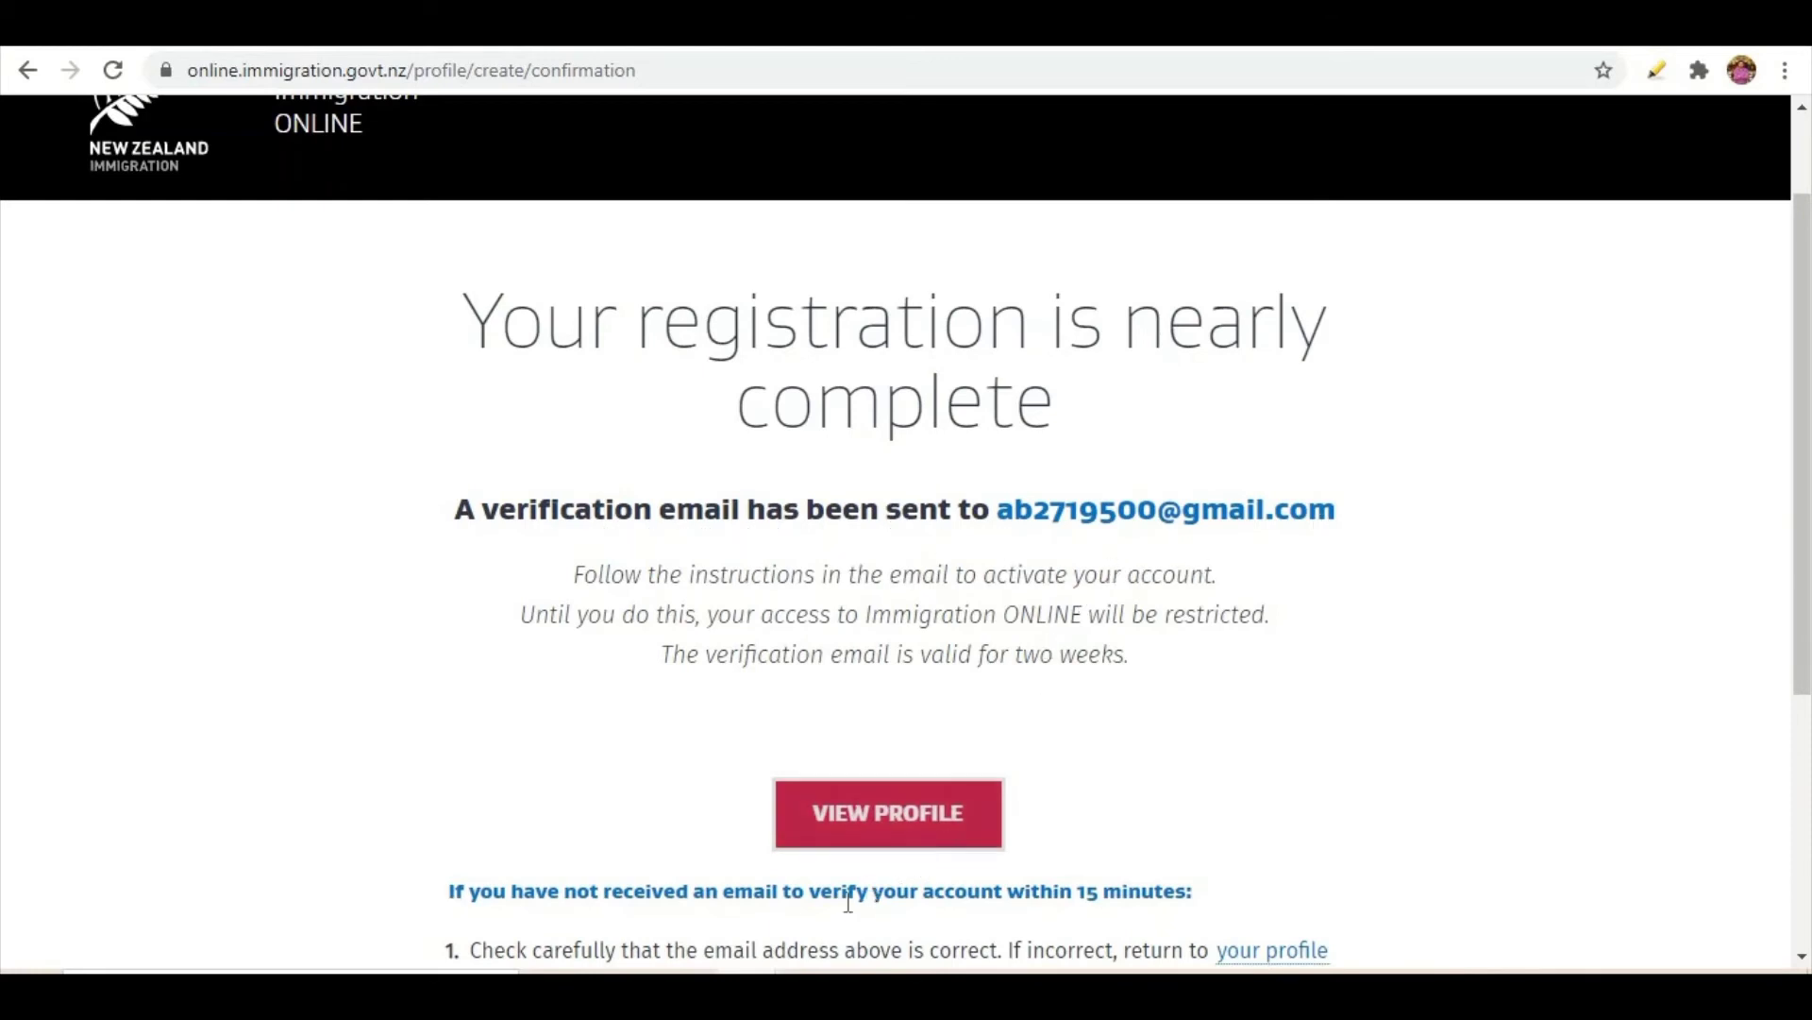
mouse_move(748, 995)
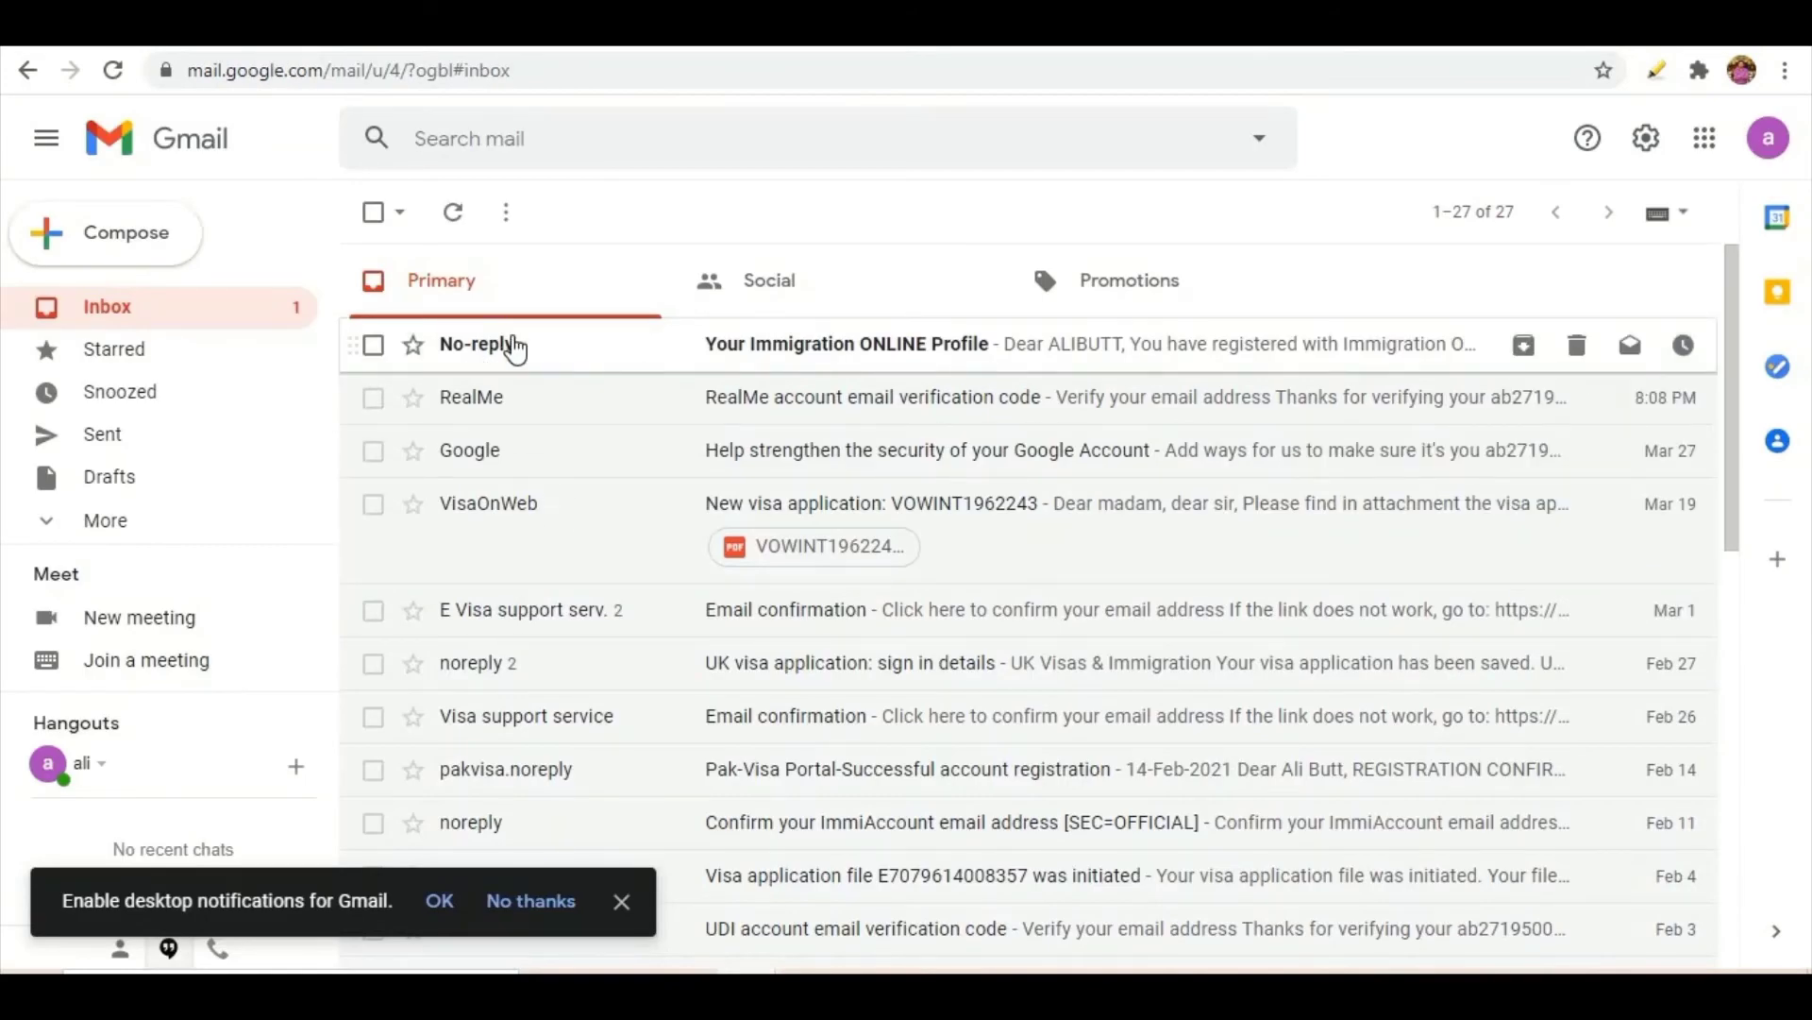
- Open the Your Immigration ONLINE Profile email and follow its Verification Link
mouse_move(482, 351)
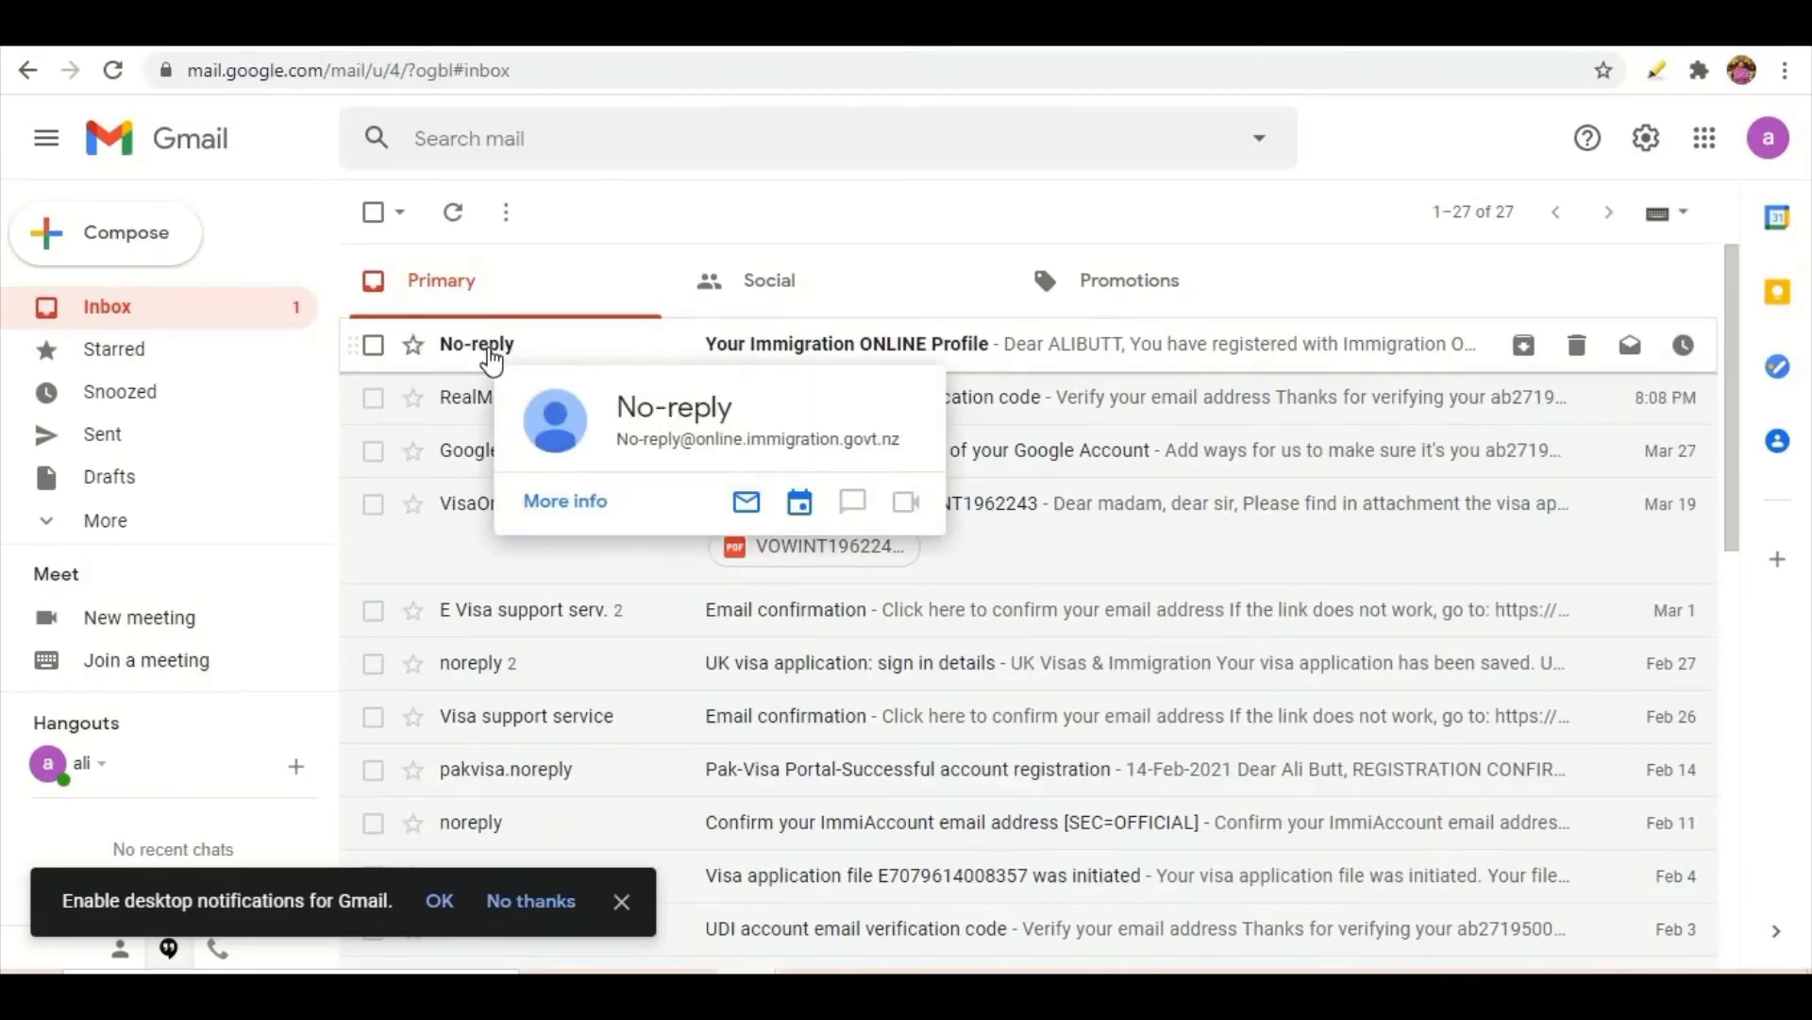
click(489, 354)
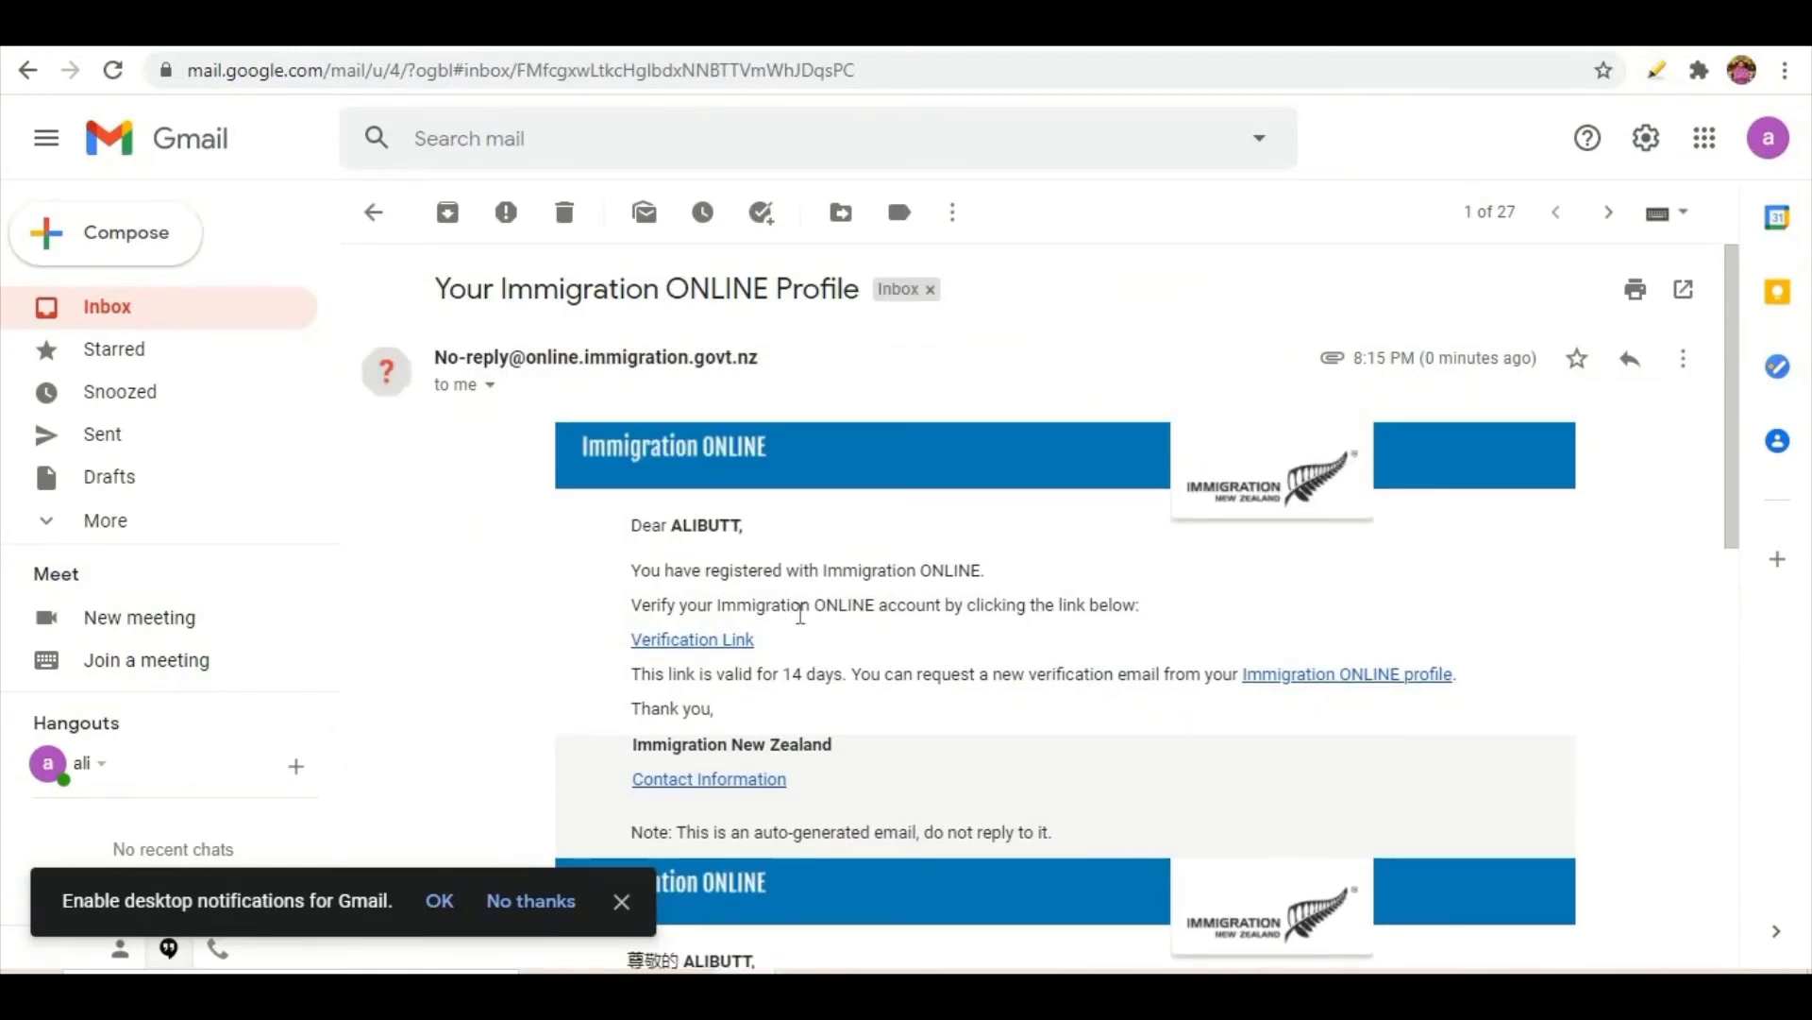
click(694, 641)
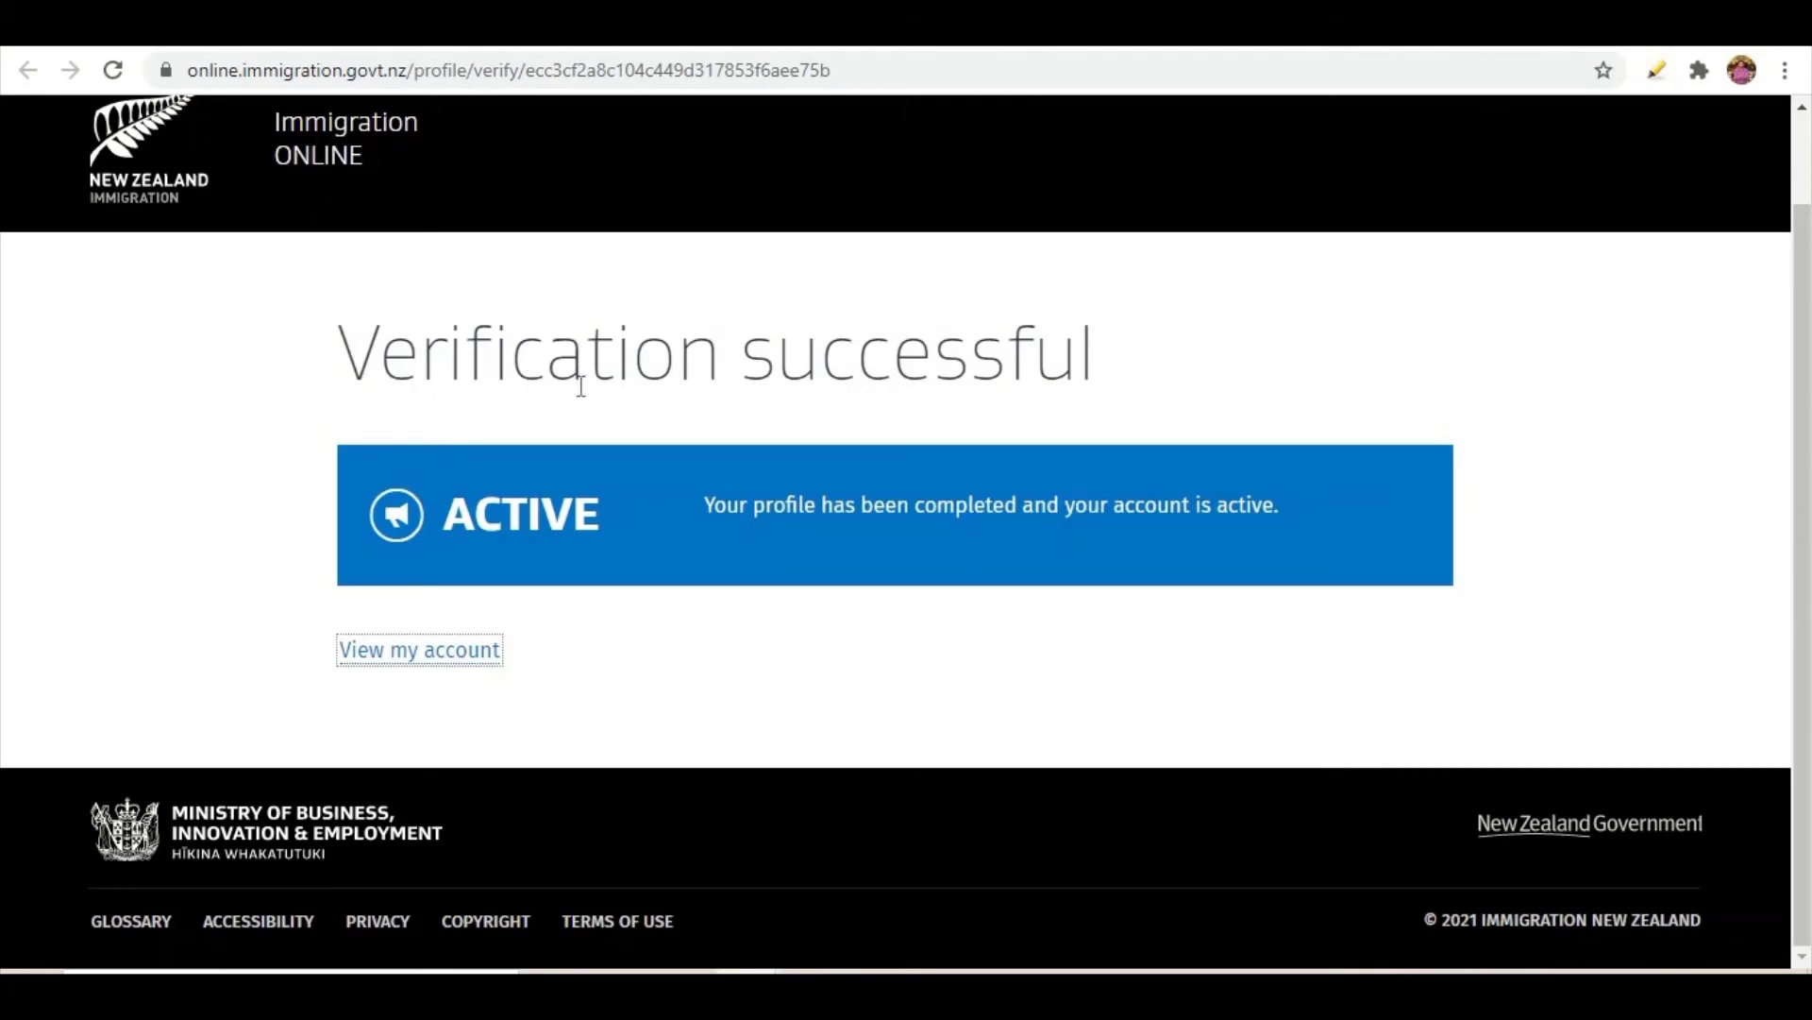
- Follow View my account from the Verification successful page
click(408, 651)
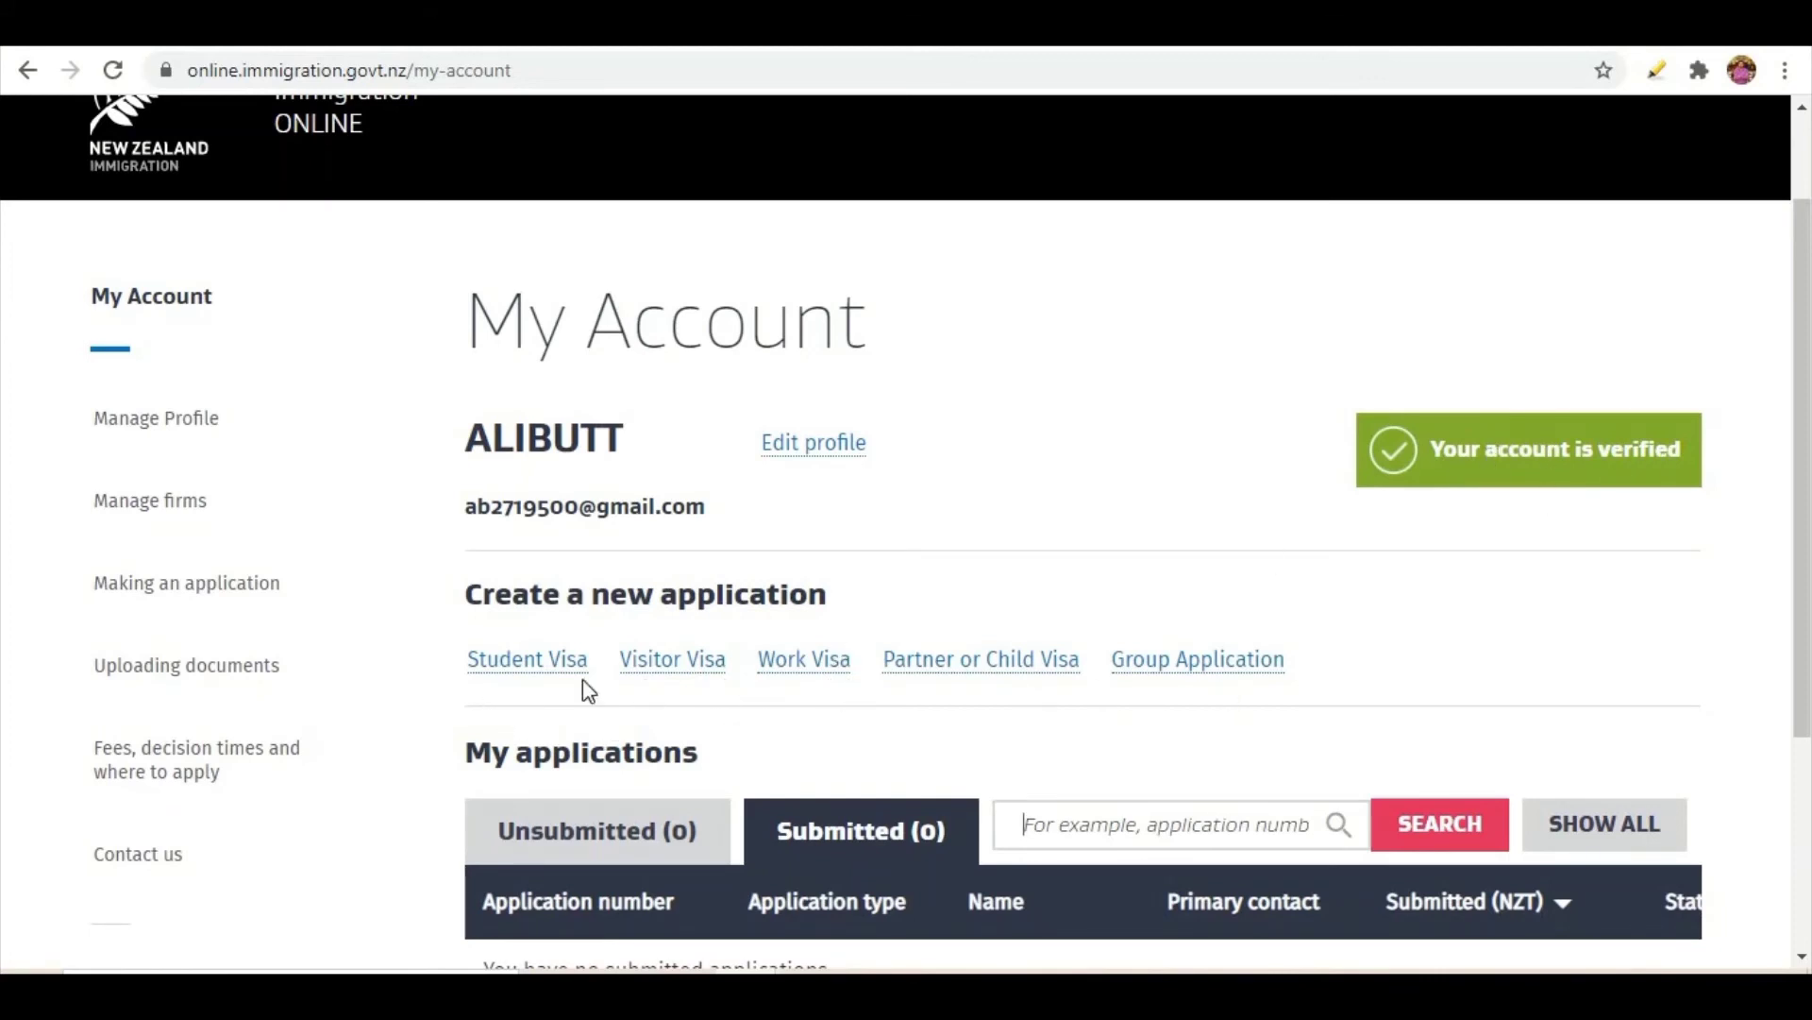
click(652, 672)
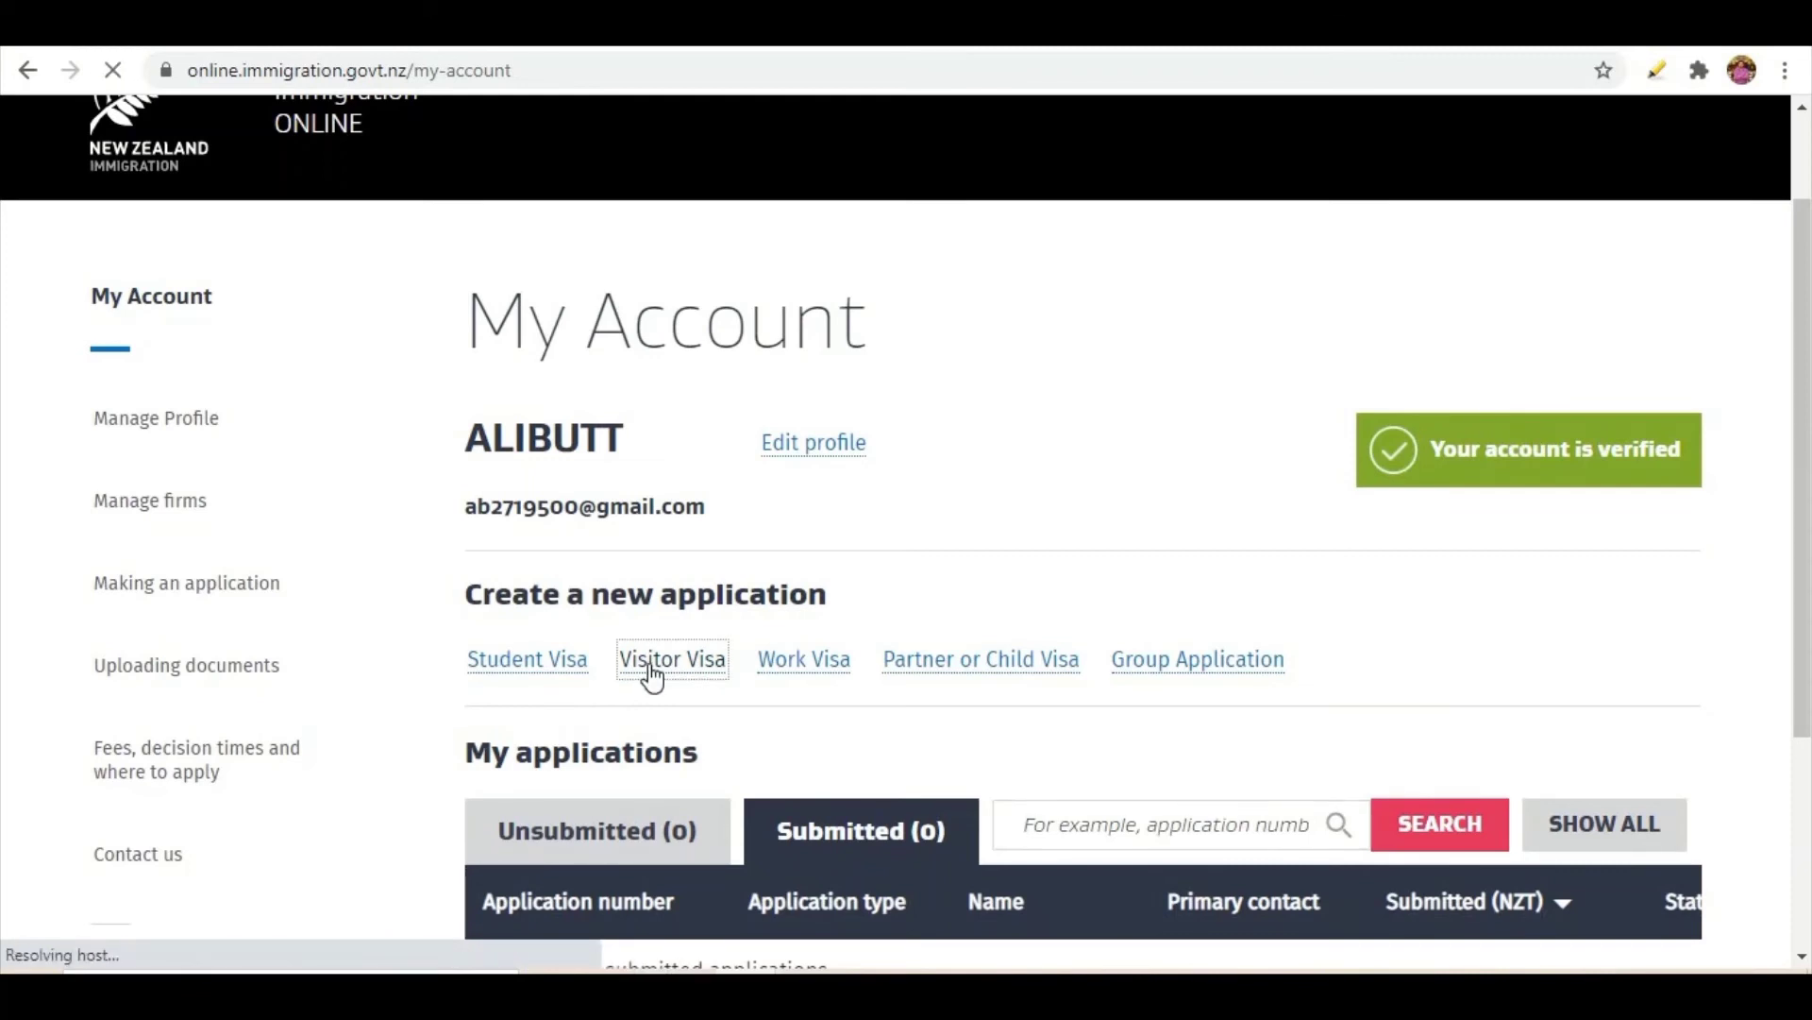